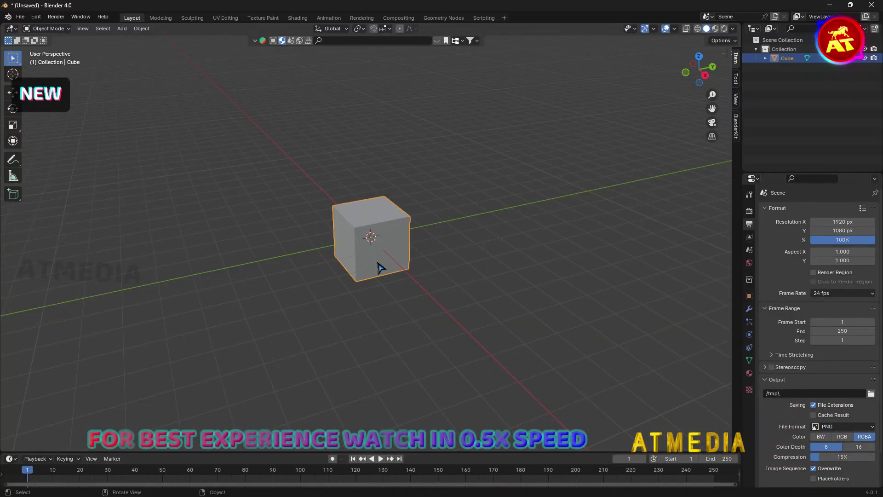
# - Add a torus wheel and rotate it to stand upright
pyautogui.hotkey('shift', 'a')
pyautogui.click(226, 273)
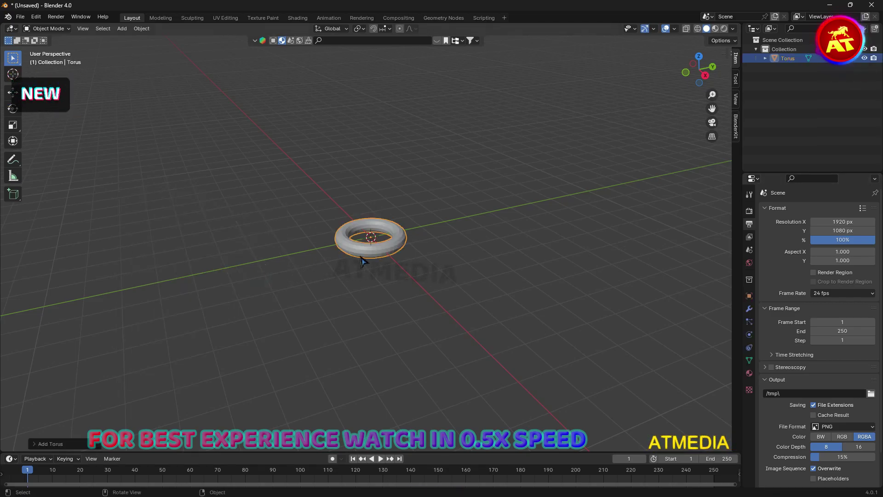
pyautogui.press('r')
pyautogui.click(445, 230)
pyautogui.moveTo(446, 230); pyautogui.dragTo(468, 263, button='middle')
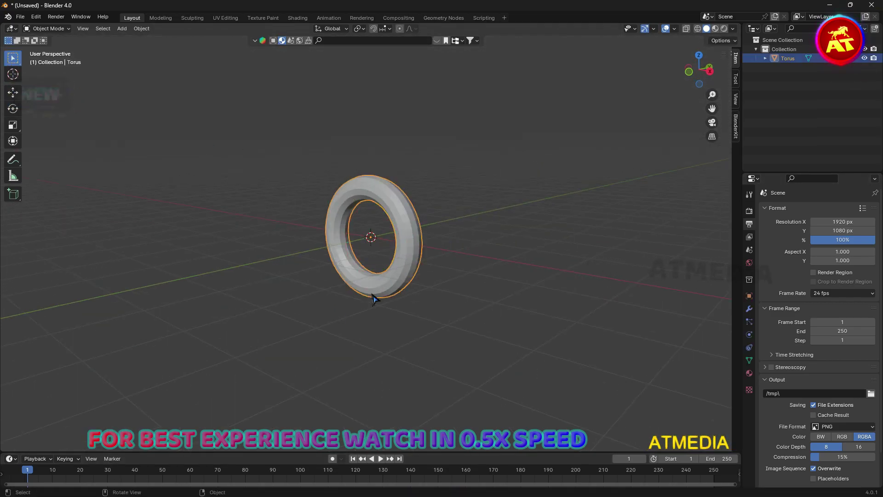
# - Add a flat cylinder disc and rotate it onto its side
pyautogui.hotkey('shift', 'a')
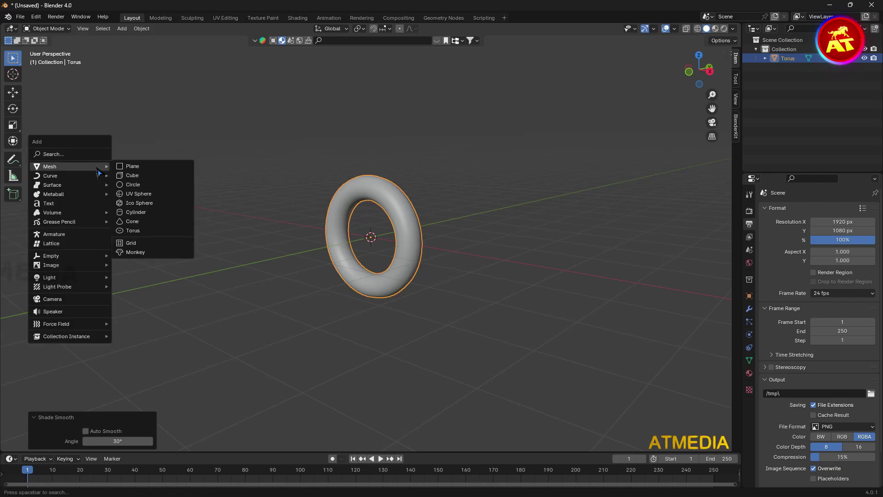
pyautogui.click(123, 184)
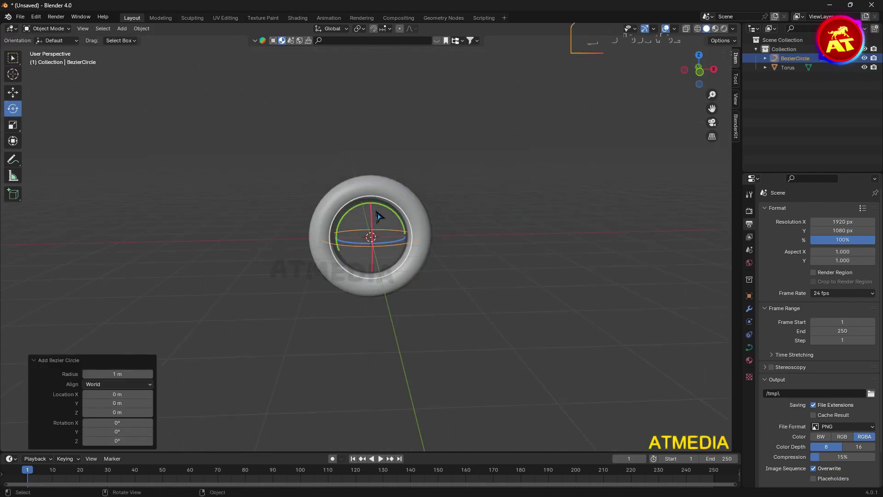
pyautogui.moveTo(377, 216); pyautogui.dragTo(343, 323)
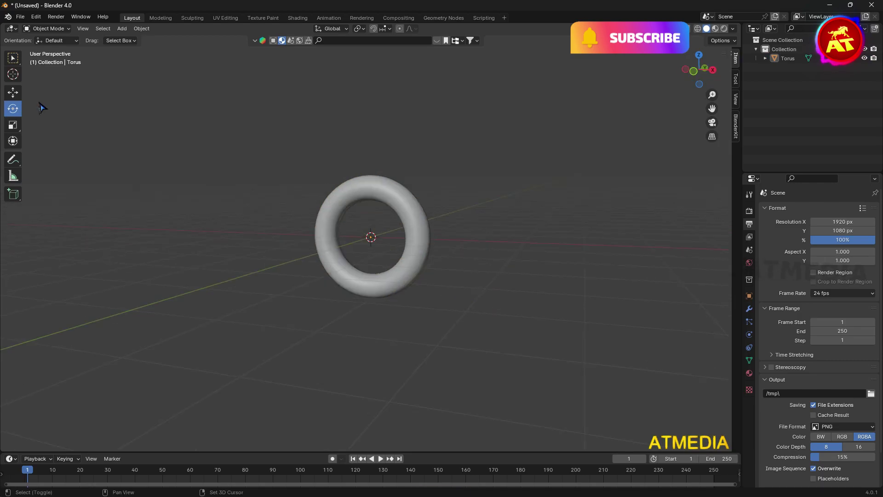
pyautogui.hotkey('shift', 'a')
pyautogui.click(306, 282)
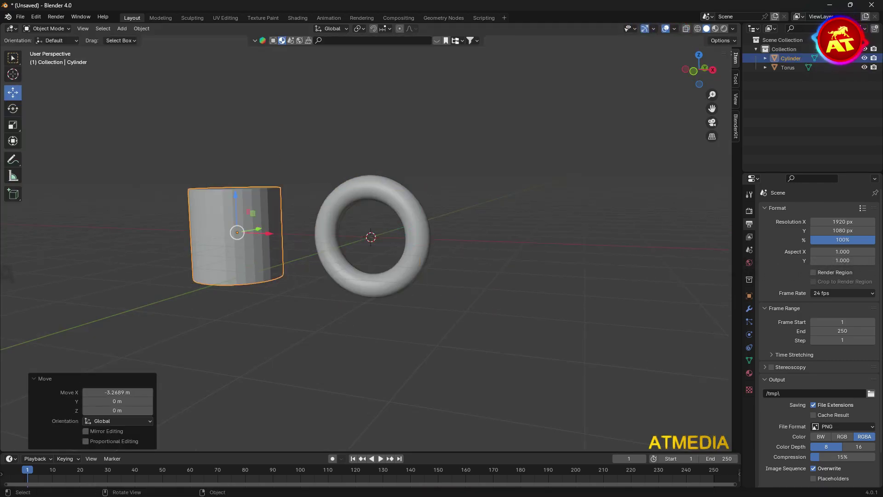
# - Move the disc and a duplicate into the centre of the torus
pyautogui.moveTo(230, 209); pyautogui.dragTo(286, 257)
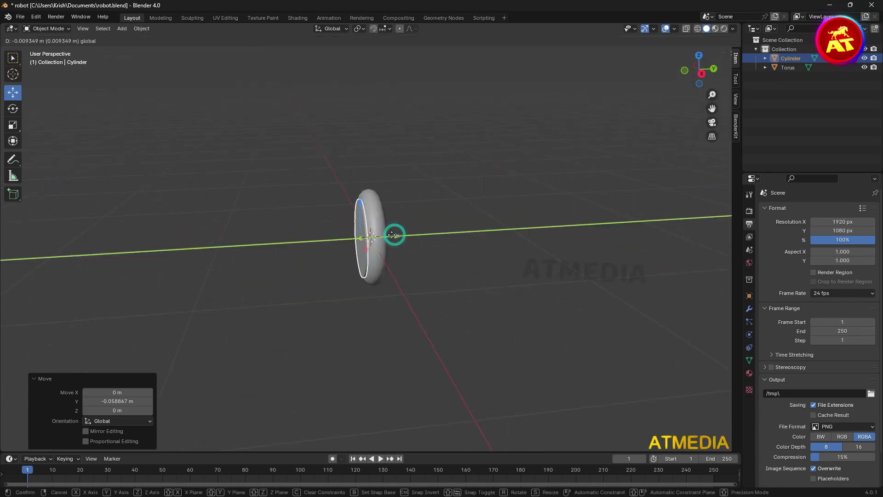
pyautogui.click(392, 235)
pyautogui.moveTo(392, 235); pyautogui.dragTo(686, 38, button='middle')
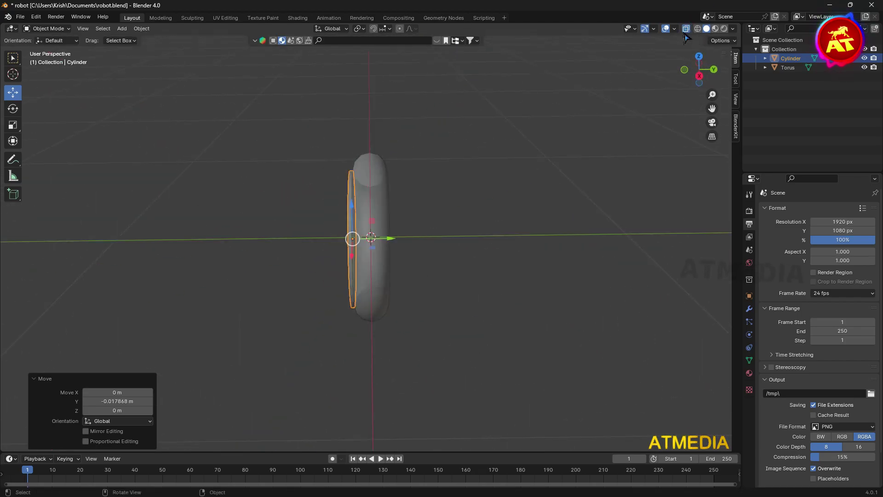
pyautogui.click(429, 248)
pyautogui.moveTo(429, 248); pyautogui.dragTo(389, 285, button='middle')
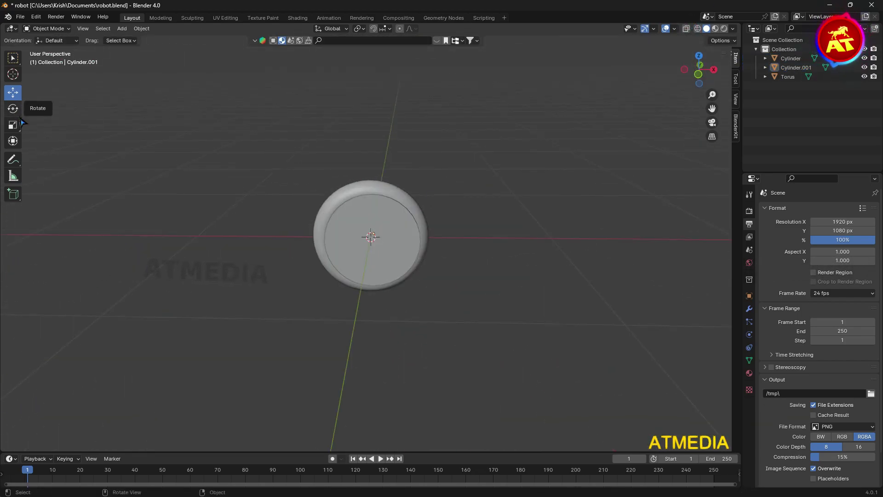
# - Add a smaller cylinder positioned above the wheel
pyautogui.hotkey('shift', 'a')
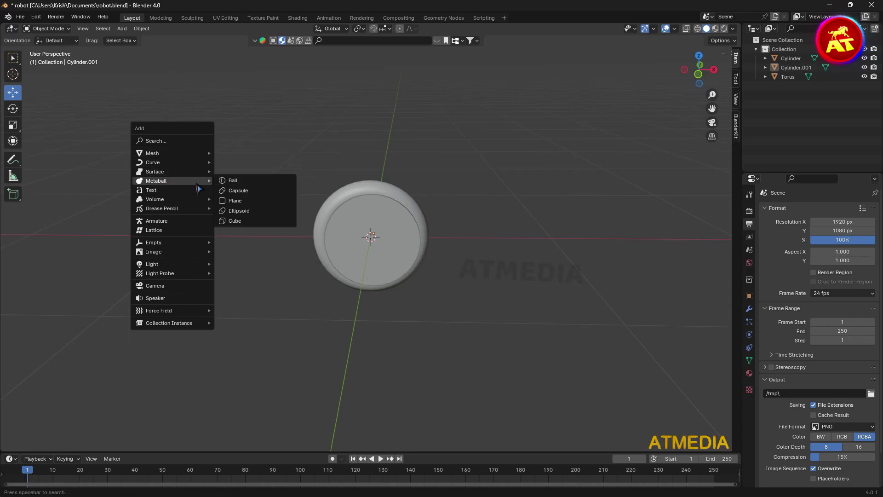
pyautogui.click(216, 232)
pyautogui.press('s')
pyautogui.click(276, 258)
pyautogui.press('g')
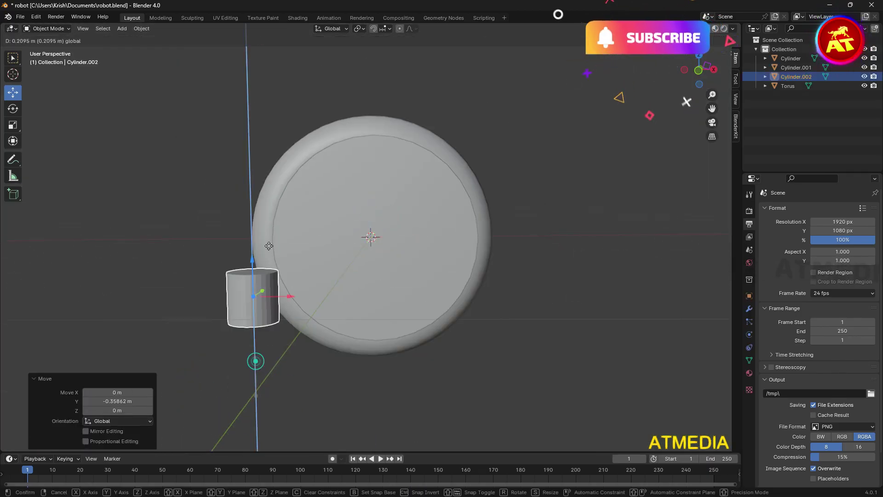
pyautogui.click(269, 246)
pyautogui.moveTo(269, 246); pyautogui.dragTo(347, 261, button='middle')
# - In face edit mode, extrude the cylinder's bottom face downward
pyautogui.press('KP_Decimal')
pyautogui.click(48, 28)
pyautogui.click(46, 46)
pyautogui.press('3')
pyautogui.click(337, 218)
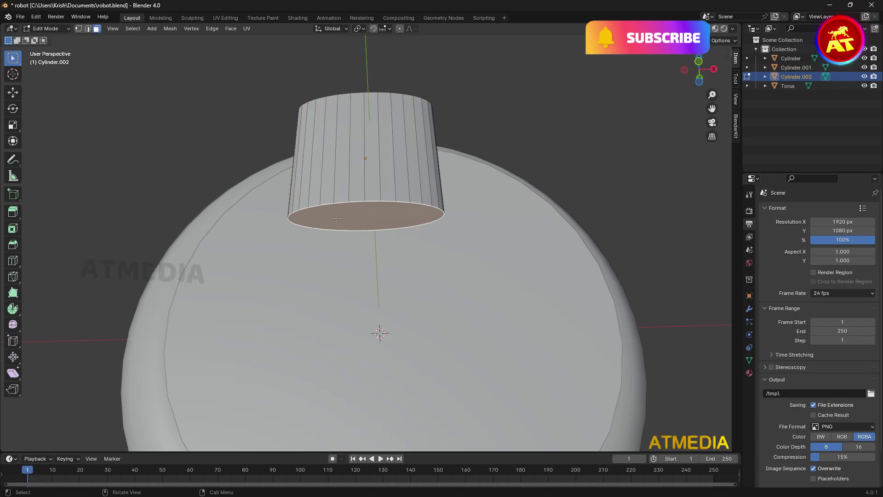
pyautogui.press('e')
pyautogui.click(364, 219)
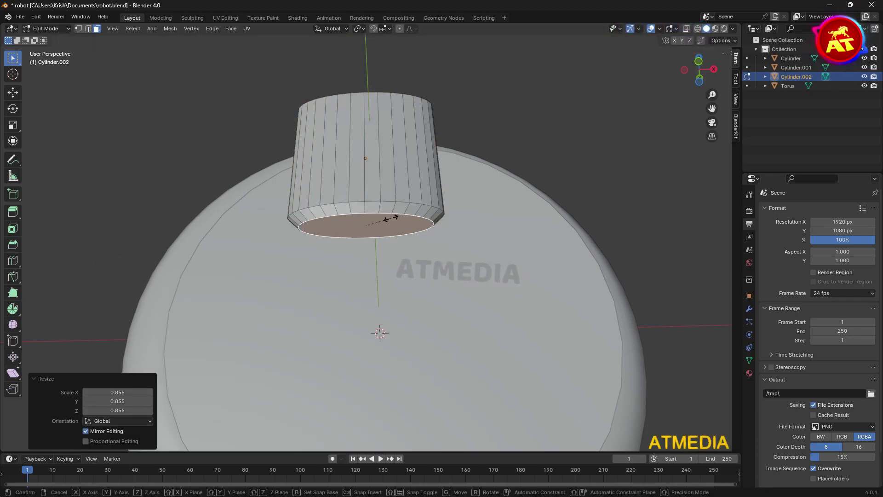
pyautogui.moveTo(380, 268); pyautogui.dragTo(322, 230, button='middle')
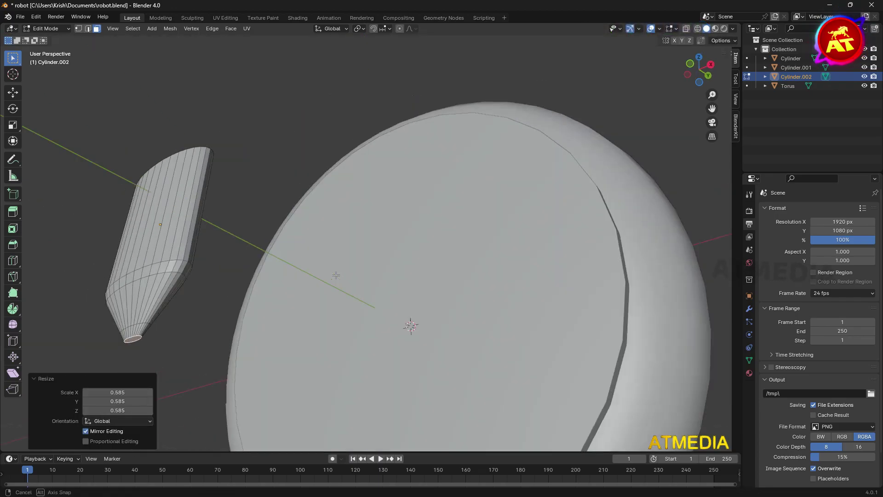
# - Scale the bottom face smaller and narrow the tip along Y into a point
pyautogui.press('s')
pyautogui.click(432, 330)
pyautogui.press('s')
pyautogui.scroll(5, 427, 345)
pyautogui.moveTo(427, 345); pyautogui.dragTo(383, 265, button='middle')
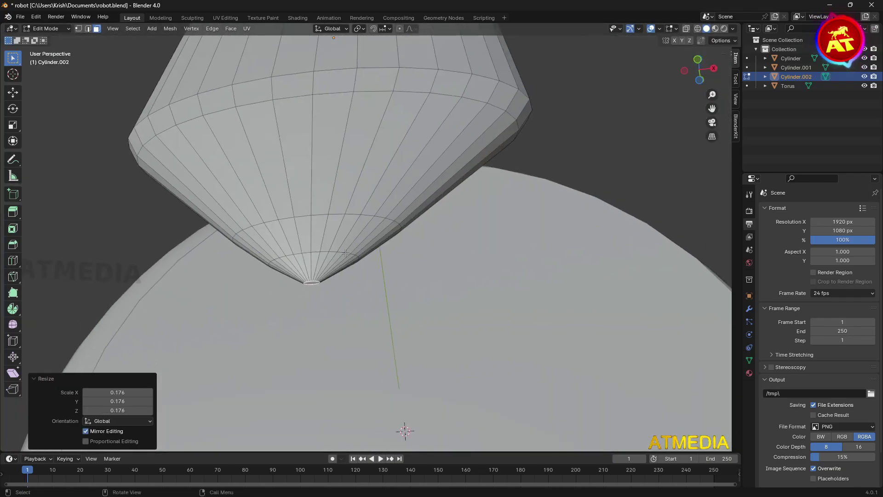
pyautogui.scroll(3, 383, 264)
pyautogui.press('y')
pyautogui.click(383, 265)
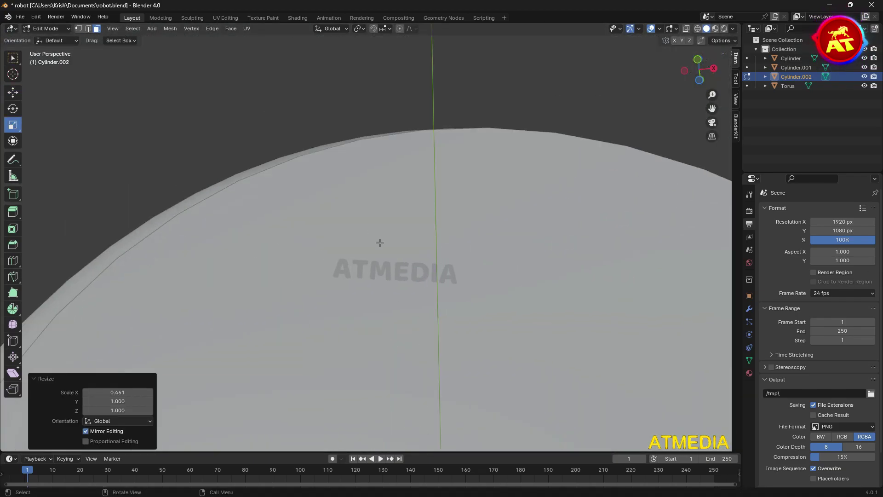
pyautogui.scroll(-5, 416, 295)
pyautogui.scroll(3, 417, 294)
# - Add loop cuts near the cone's lower ring and return to Object Mode
pyautogui.click(326, 346)
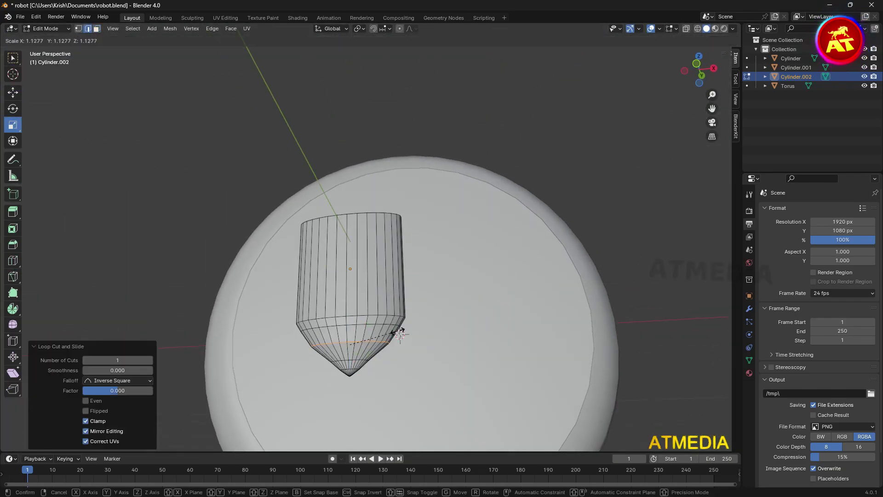
pyautogui.press('Escape')
pyautogui.press('Escape')
pyautogui.moveTo(400, 335); pyautogui.dragTo(390, 384, button='middle')
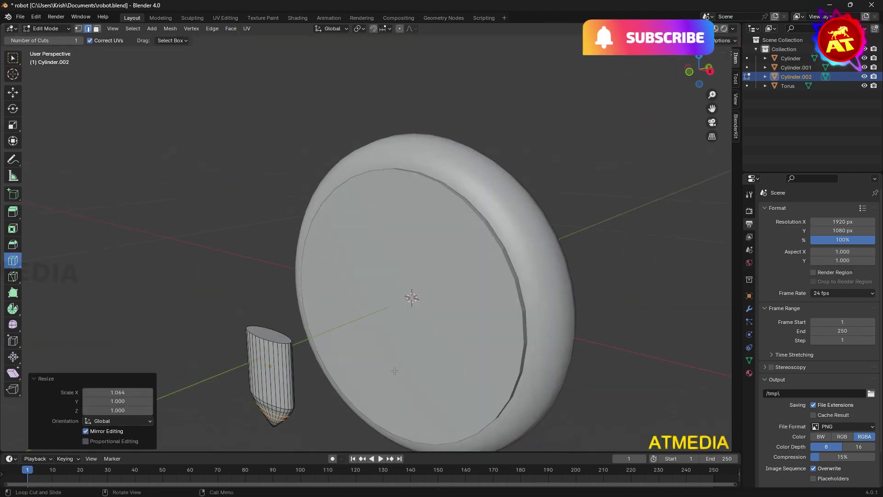
pyautogui.press('w')
pyautogui.click(390, 384)
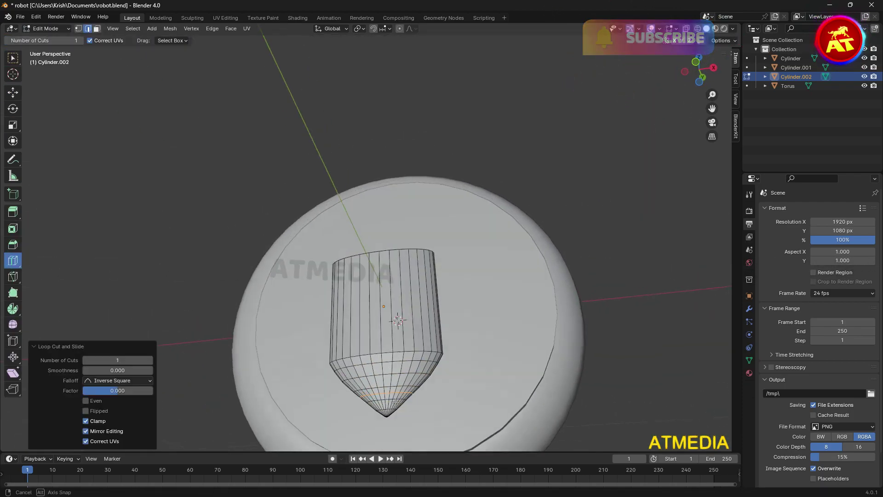
pyautogui.moveTo(407, 408); pyautogui.dragTo(357, 197, button='middle')
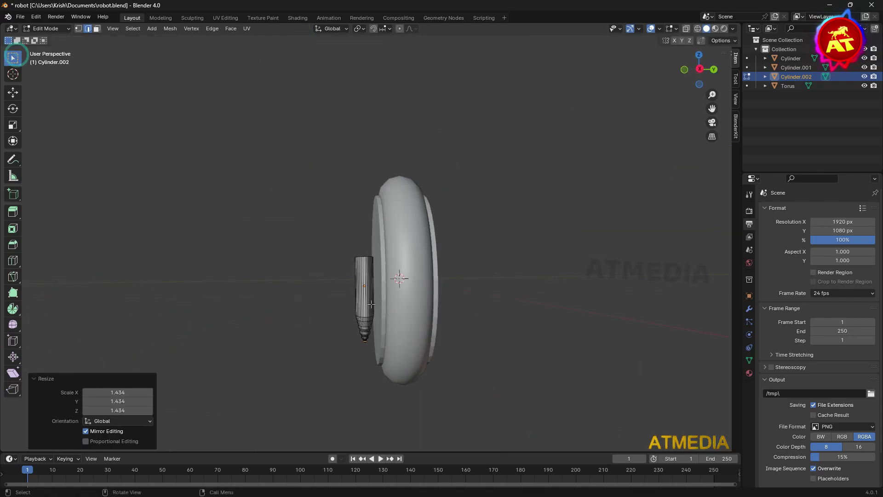
pyautogui.press('Tab')
pyautogui.click(383, 290)
pyautogui.moveTo(383, 290); pyautogui.dragTo(418, 289, button='middle')
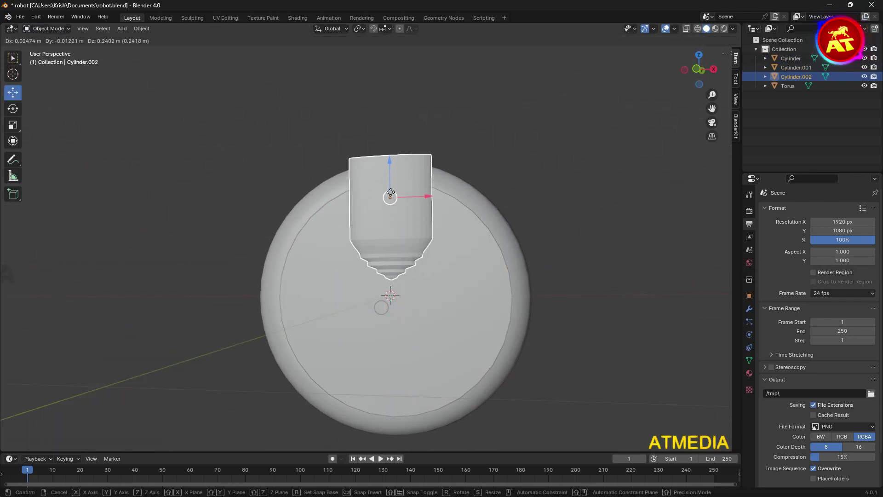
# - Duplicate the cone cylinder and widen its top face into the tapered body
pyautogui.rightClick(390, 192)
pyautogui.moveTo(426, 228)
pyautogui.mouseDown(button='middle')
pyautogui.moveTo(395, 215)
pyautogui.moveTo(509, 199)
pyautogui.moveTo(395, 266)
pyautogui.moveTo(567, 312)
pyautogui.mouseUp(button='middle')
pyautogui.click(404, 202)
pyautogui.hotkey('shift', 'd')
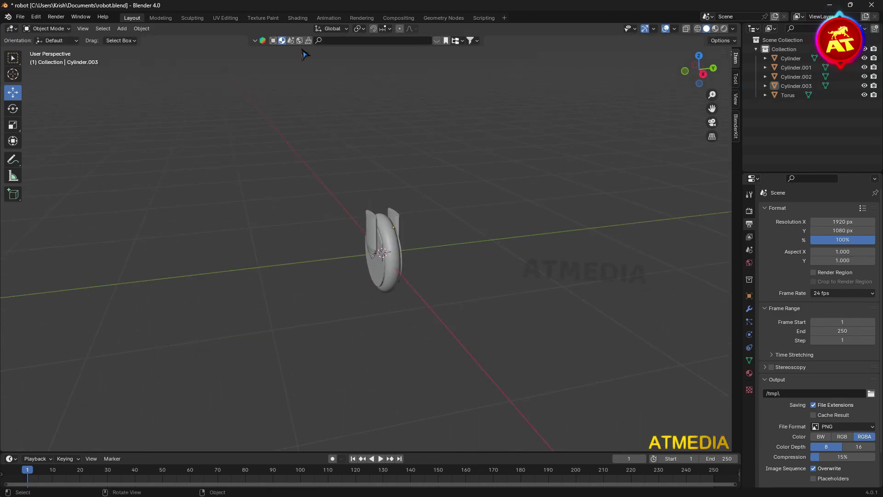
pyautogui.click(447, 179)
pyautogui.moveTo(448, 180)
pyautogui.mouseDown(button='middle')
pyautogui.moveTo(467, 173)
pyautogui.moveTo(447, 249)
pyautogui.mouseUp(button='middle')
pyautogui.press('Tab')
pyautogui.moveTo(446, 203); pyautogui.dragTo(345, 262, button='middle')
# - Add a small neck cylinder, scale it and set it on the body's top
pyautogui.hotkey('shift', 'a')
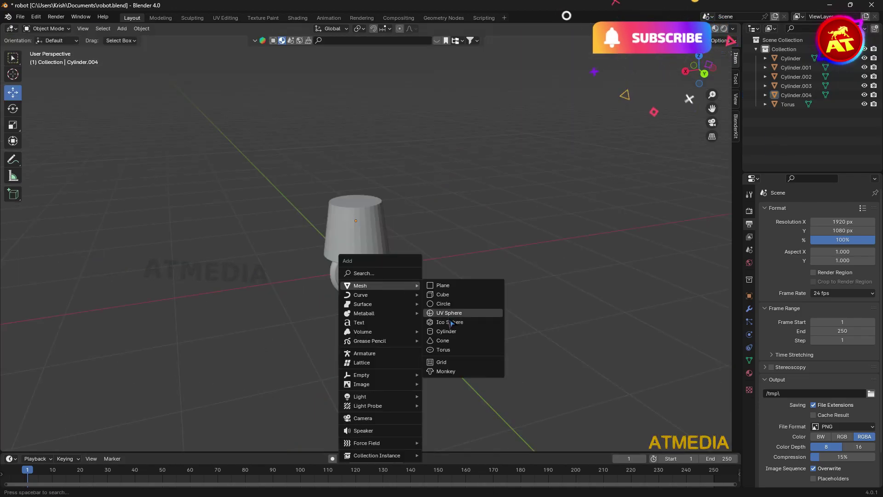
pyautogui.click(444, 337)
pyautogui.press('g')
pyautogui.press('s')
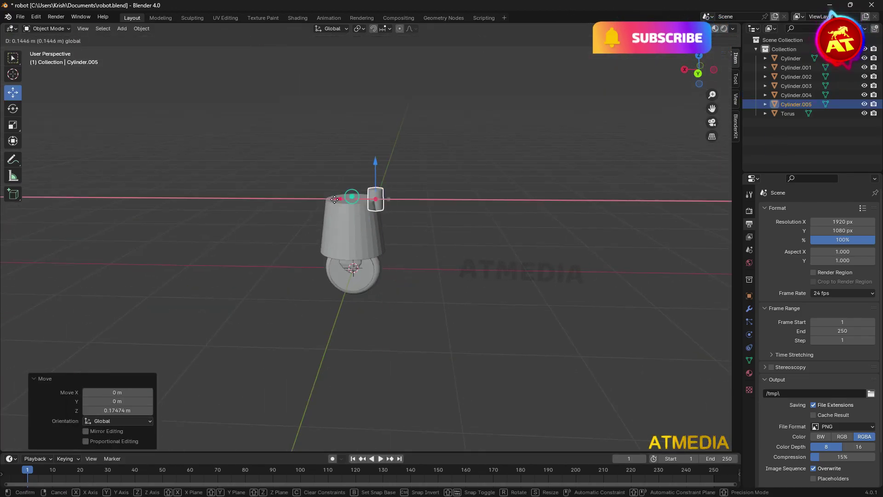
pyautogui.press('y')
pyautogui.click(334, 200)
pyautogui.moveTo(335, 199)
pyautogui.mouseDown(button='middle')
pyautogui.moveTo(339, 292)
pyautogui.moveTo(400, 351)
pyautogui.mouseUp(button='middle')
# - Add an icosphere head, scale it down and enter Edit Mode
pyautogui.moveTo(418, 286)
pyautogui.mouseDown(button='middle')
pyautogui.moveTo(497, 146)
pyautogui.moveTo(429, 146)
pyautogui.mouseUp(button='middle')
pyautogui.hotkey('shift', 'a')
pyautogui.click(432, 202)
pyautogui.press('s')
pyautogui.click(460, 203)
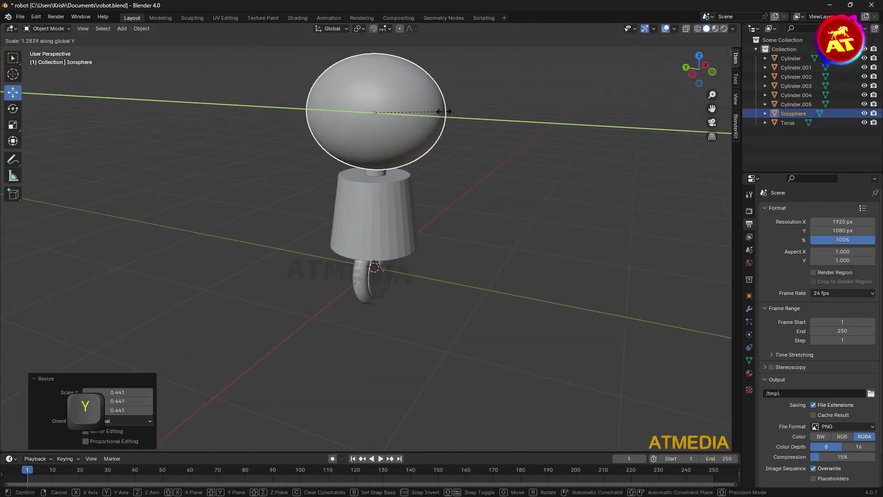
pyautogui.click(46, 29)
pyautogui.click(92, 57)
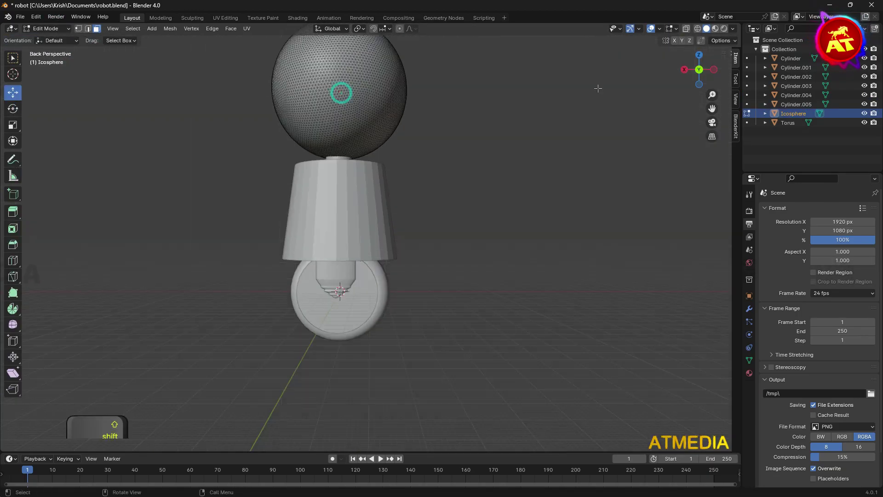
pyautogui.moveTo(305, 83); pyautogui.dragTo(278, 237, button='middle')
pyautogui.scroll(3, 277, 236)
# - Give the head a Subdivision Surface modifier at viewport level 2 and widen it
pyautogui.click(749, 308)
pyautogui.click(782, 208)
pyautogui.click(762, 230)
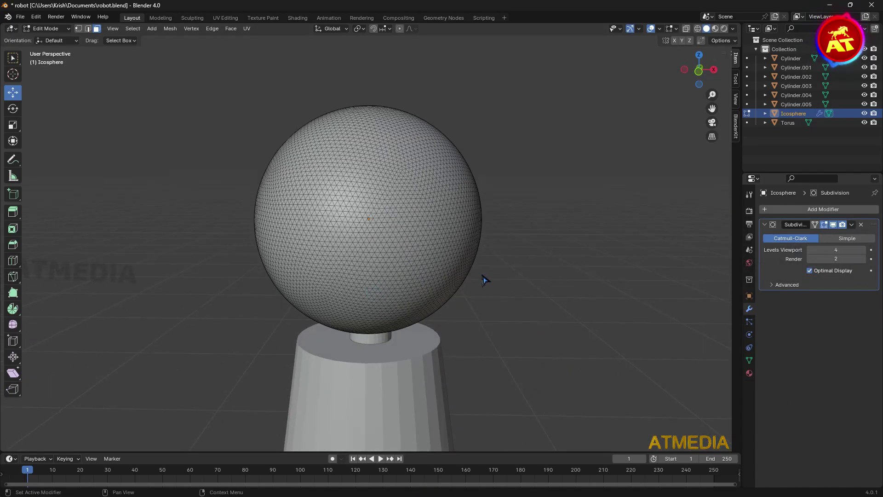
pyautogui.press('Tab')
pyautogui.hotkey('ctrl', '2')
pyautogui.scroll(-5, 484, 280)
pyautogui.moveTo(499, 283); pyautogui.dragTo(507, 335, button='middle')
pyautogui.click(586, 221)
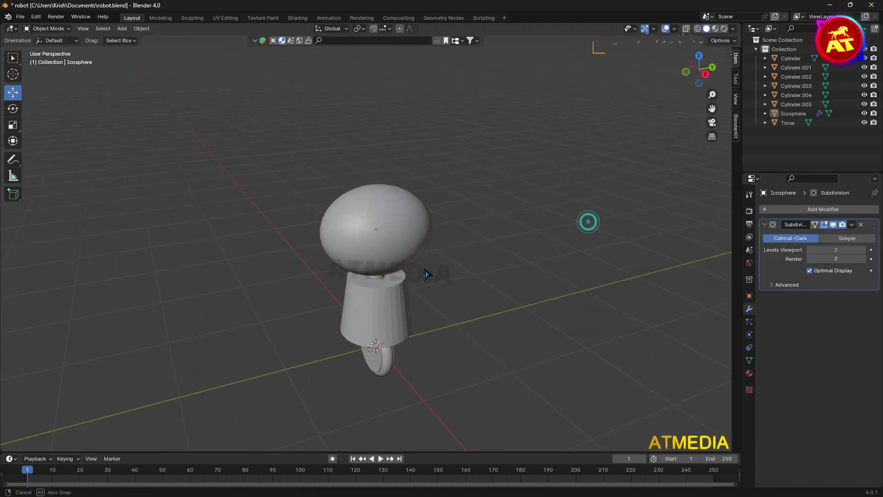
# - Select the body cylinder Cylinder.005 and open its context menu
pyautogui.click(365, 306)
pyautogui.scroll(4, 365, 306)
pyautogui.rightClick(386, 335)
# - Add a cylinder beside the head and flatten it along Y as an ear
pyautogui.scroll(-3, 386, 336)
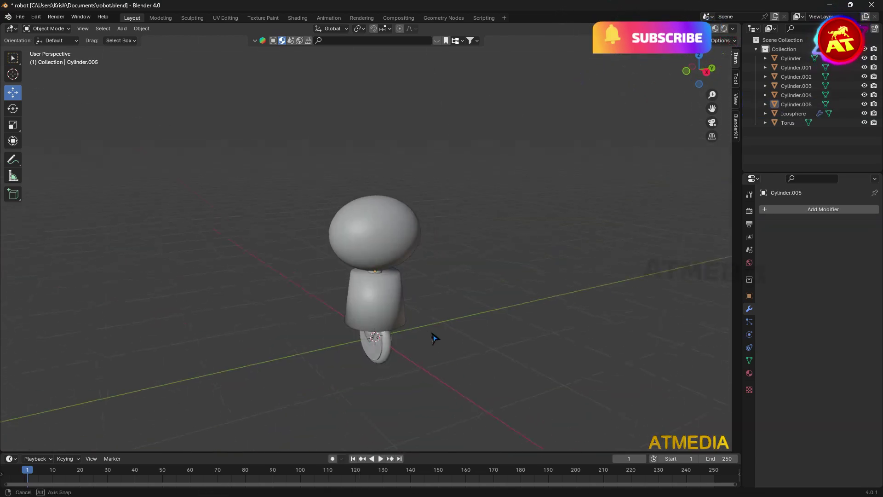
pyautogui.hotkey('shift', 'a')
pyautogui.click(522, 351)
pyautogui.press('g')
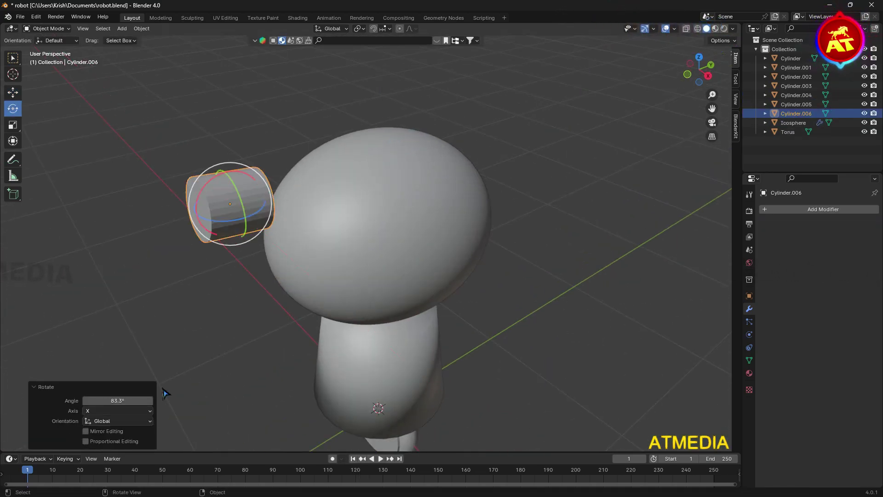
pyautogui.press('s')
pyautogui.press('y')
pyautogui.click(250, 203)
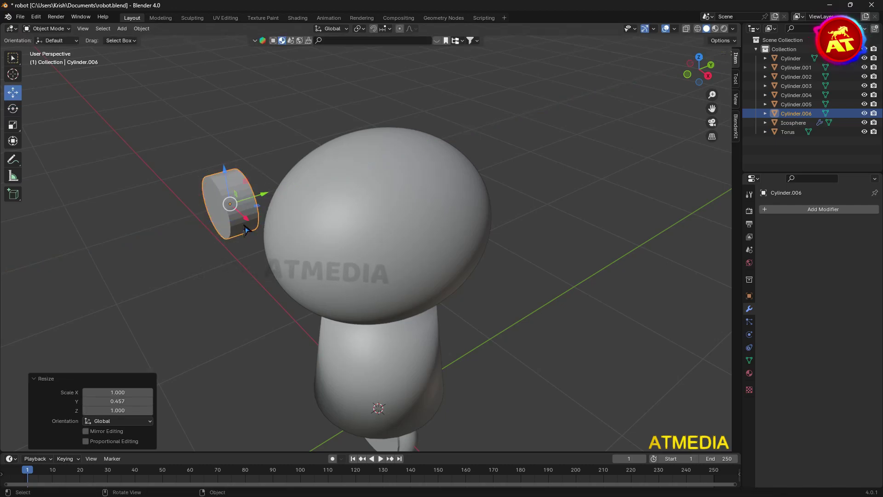
# - Duplicate the ear onto the head's right side and flip it 180°
pyautogui.hotkey('shift', 'd')
pyautogui.press('s')
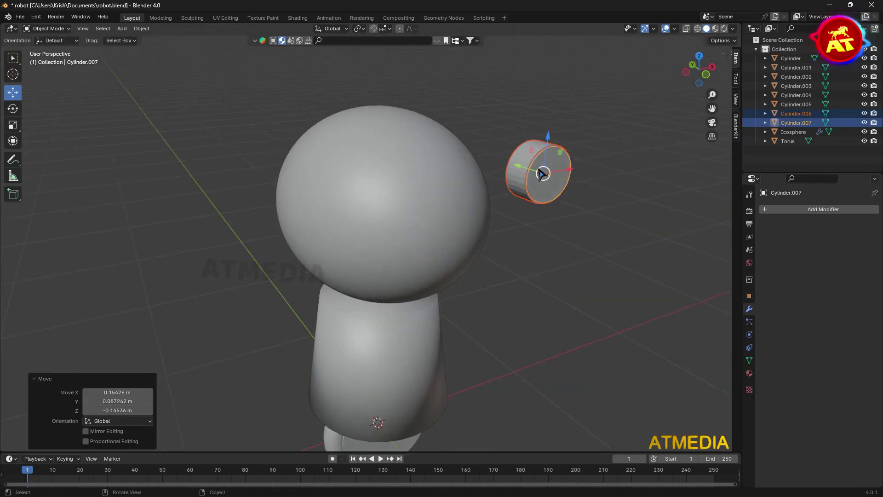
pyautogui.moveTo(444, 263); pyautogui.dragTo(385, 256, button='middle')
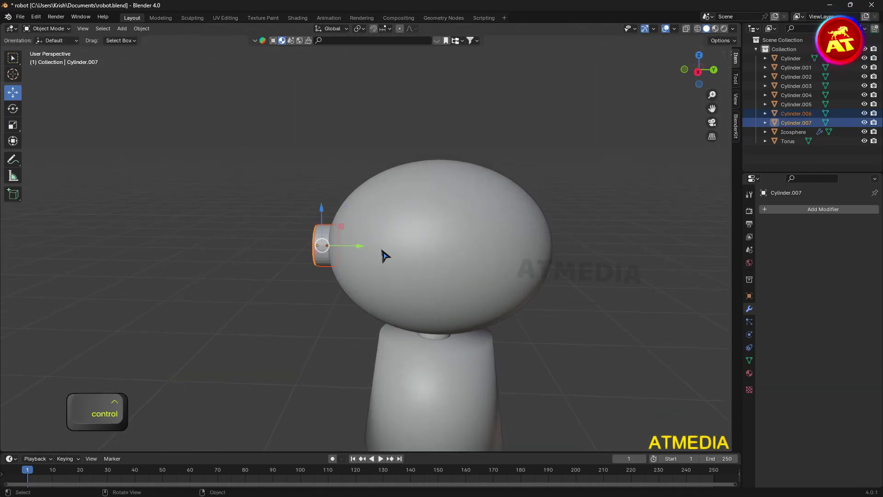
pyautogui.press('y')
pyautogui.click(570, 261)
pyautogui.hotkey('shift', 'space')
pyautogui.write('r')
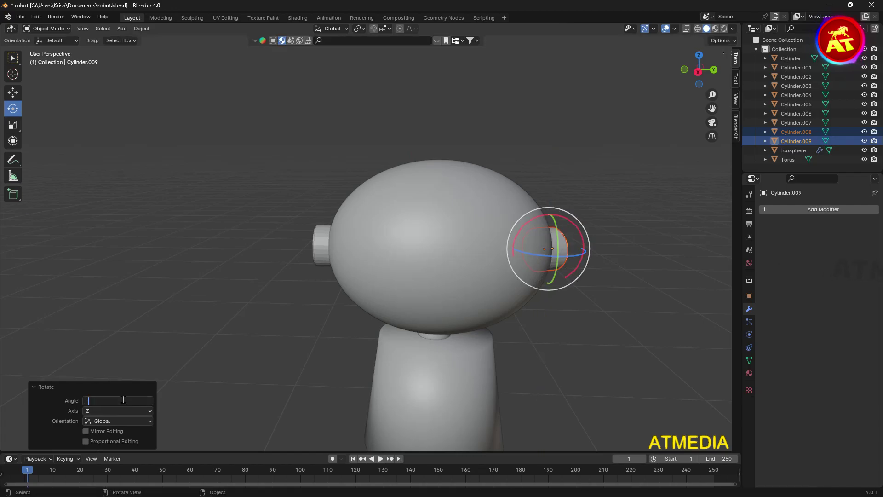
pyautogui.write('180')
pyautogui.press('Return')
# - Inspect both ears and duplicate an ear cylinder for a new part
pyautogui.moveTo(506, 276)
pyautogui.mouseDown(button='middle')
pyautogui.moveTo(532, 286)
pyautogui.moveTo(528, 298)
pyautogui.mouseUp(button='middle')
pyautogui.click(562, 292)
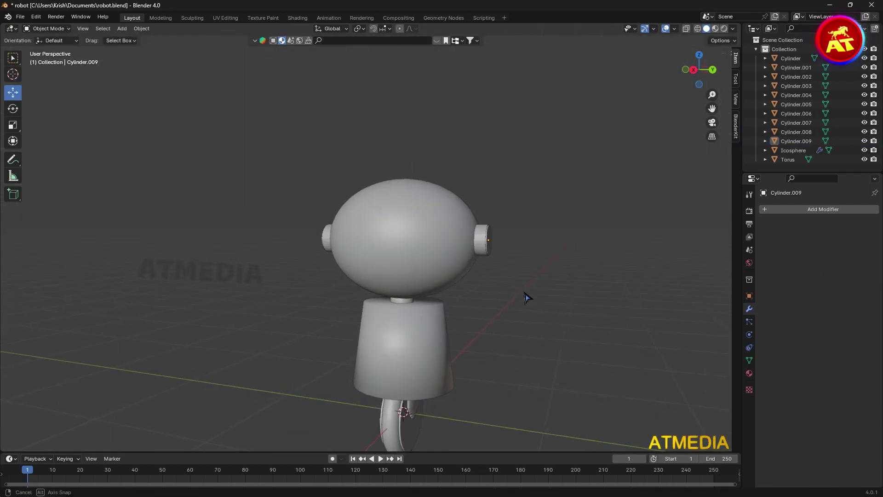
pyautogui.hotkey('shift', 'd')
# - Position the new cylinder against the front of the head
pyautogui.doubleClick(135, 400)
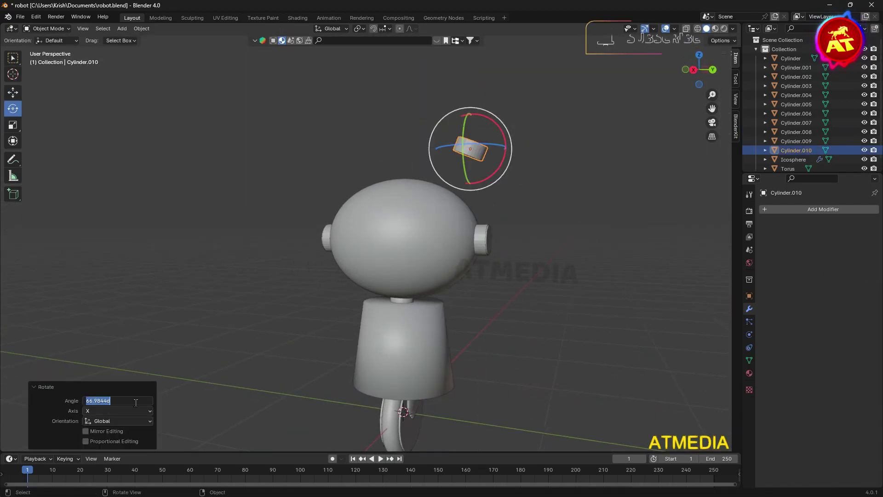
pyautogui.click(13, 92)
pyautogui.moveTo(471, 120)
pyautogui.mouseDown()
pyautogui.moveTo(469, 363)
pyautogui.moveTo(528, 290)
pyautogui.mouseUp()
pyautogui.moveTo(528, 289); pyautogui.dragTo(460, 258, button='middle')
pyautogui.moveTo(487, 233); pyautogui.dragTo(507, 235)
pyautogui.moveTo(507, 235)
pyautogui.mouseDown(button='middle')
pyautogui.moveTo(428, 272)
pyautogui.moveTo(237, 243)
pyautogui.mouseUp(button='middle')
# - Resize the head along X and adjust the front cylinder's tilt
pyautogui.click(468, 237)
pyautogui.press('s')
pyautogui.press('x')
pyautogui.moveTo(467, 237)
pyautogui.mouseDown(button='middle')
pyautogui.moveTo(432, 245)
pyautogui.moveTo(502, 228)
pyautogui.moveTo(489, 266)
pyautogui.moveTo(523, 221)
pyautogui.mouseUp(button='middle')
pyautogui.click(503, 226)
pyautogui.moveTo(563, 216); pyautogui.dragTo(565, 230)
pyautogui.moveTo(565, 230)
pyautogui.mouseDown(button='middle')
pyautogui.moveTo(544, 270)
pyautogui.moveTo(172, 88)
pyautogui.mouseUp(button='middle')
# - Inset the cylinder's front face and extrude it inward into a recessed eye socket
pyautogui.press('Tab')
pyautogui.scroll(4, 474, 295)
pyautogui.press('i')
pyautogui.click(533, 280)
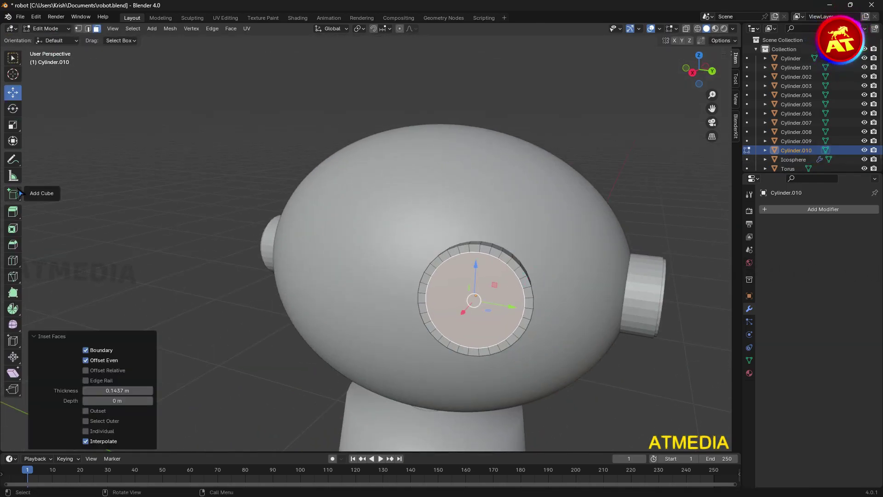
pyautogui.press('e')
pyautogui.click(506, 294)
pyautogui.moveTo(506, 294)
pyautogui.mouseDown(button='middle')
pyautogui.moveTo(375, 312)
pyautogui.moveTo(522, 285)
pyautogui.moveTo(91, 345)
pyautogui.mouseUp(button='middle')
pyautogui.press('Tab')
# - Place a second eye socket beside the first and select the right one
pyautogui.hotkey('ctrl', 'z')
pyautogui.click(442, 291)
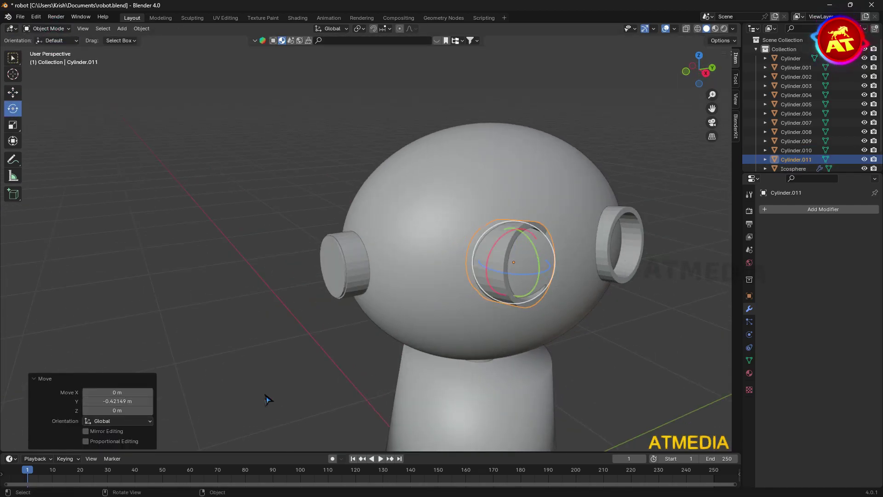
pyautogui.hotkey('ctrl', 'z')
pyautogui.moveTo(295, 331); pyautogui.dragTo(399, 286, button='middle')
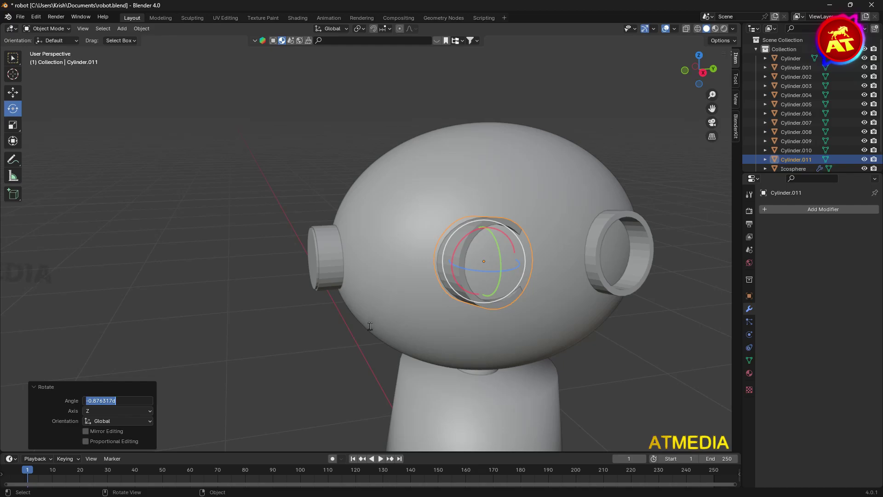
pyautogui.scroll(-4, 466, 294)
pyautogui.moveTo(405, 252); pyautogui.dragTo(517, 317, button='middle')
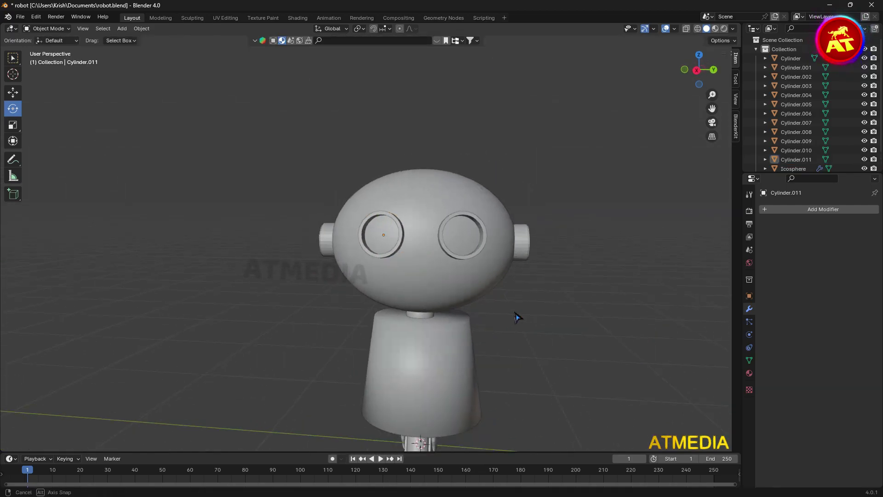
pyautogui.moveTo(459, 251); pyautogui.dragTo(467, 289, button='middle')
pyautogui.click(467, 289)
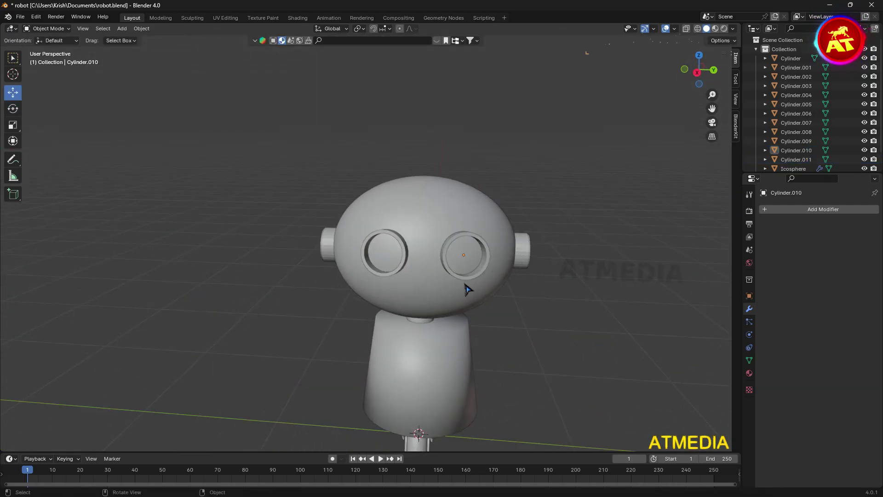
# - Add a UV sphere eyeball, raise it along Z, and shrink it
pyautogui.hotkey('shift', 'a')
pyautogui.click(543, 296)
pyautogui.press('g')
pyautogui.press('z')
pyautogui.press('Return')
pyautogui.press('s')
pyautogui.moveTo(427, 289); pyautogui.dragTo(443, 271, button='middle')
# - Move the eyeball along X into the left socket and duplicate it into the right socket
pyautogui.press('g')
pyautogui.press('x')
pyautogui.click(463, 252)
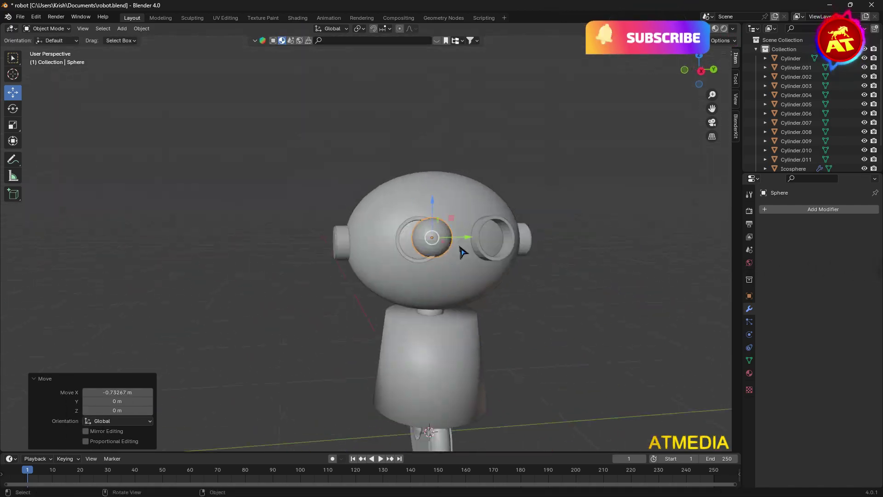
pyautogui.click(422, 205)
pyautogui.moveTo(422, 205)
pyautogui.mouseDown(button='middle')
pyautogui.moveTo(460, 257)
pyautogui.moveTo(457, 273)
pyautogui.mouseUp(button='middle')
pyautogui.hotkey('shift', 'd')
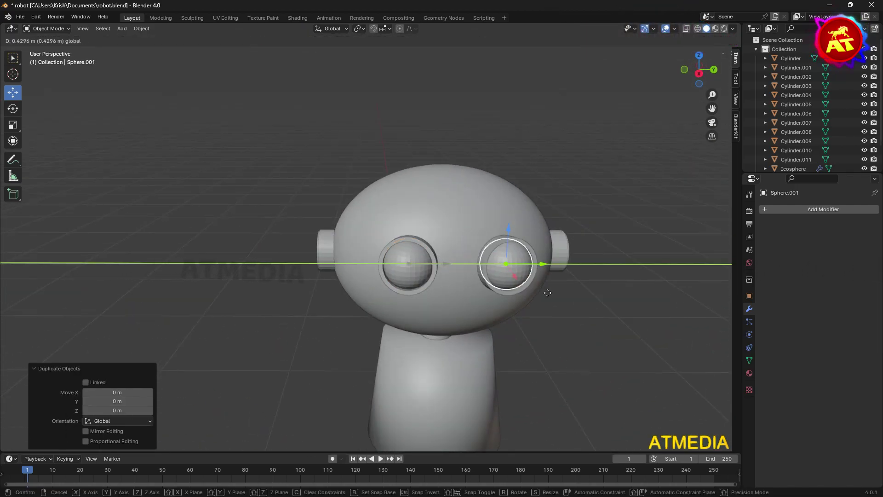
pyautogui.click(547, 293)
pyautogui.moveTo(547, 293); pyautogui.dragTo(601, 299, button='middle')
# - Shrink the left ear, rotate the other ear about Z, and save robot.blend
pyautogui.click(473, 231)
pyautogui.moveTo(474, 231); pyautogui.dragTo(363, 244, button='middle')
pyautogui.press('s')
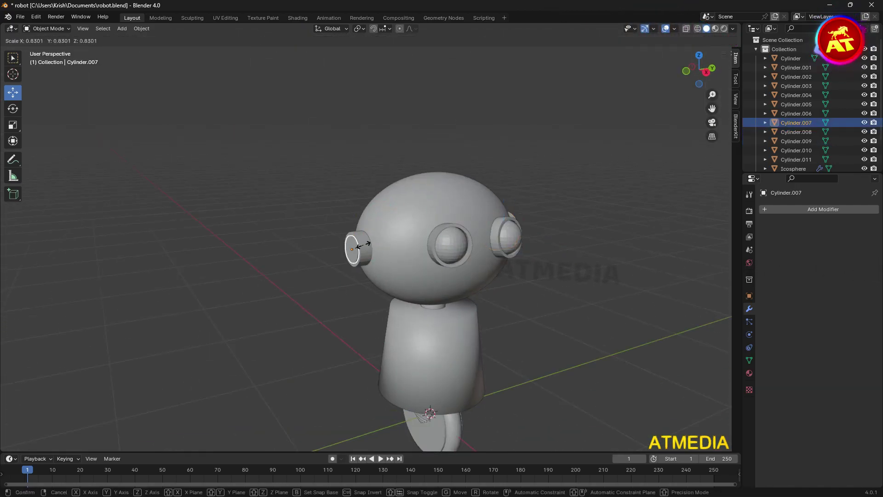
pyautogui.click(363, 244)
pyautogui.click(444, 253)
pyautogui.moveTo(444, 253); pyautogui.dragTo(322, 248, button='middle')
pyautogui.press('r')
pyautogui.press('z')
pyautogui.click(13, 108)
pyautogui.doubleClick(126, 401)
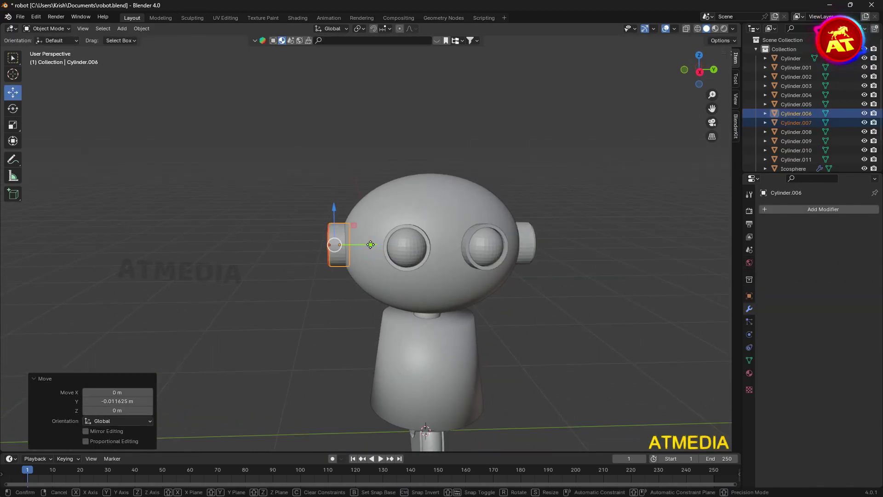
pyautogui.hotkey('ctrl', 's')
pyautogui.moveTo(375, 276); pyautogui.dragTo(460, 283, button='middle')
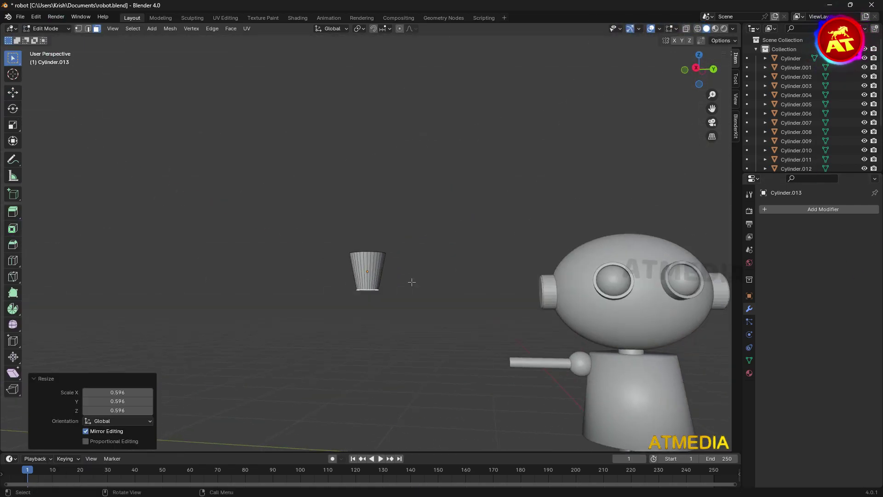
# - Extrude and widen the cup's top rim, then scale down the hand sphere
pyautogui.click(391, 256)
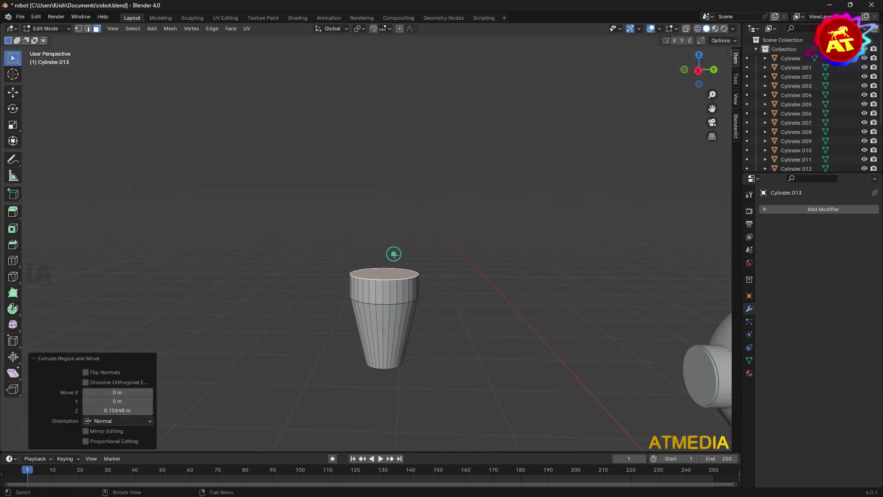
pyautogui.press('s')
pyautogui.click(427, 298)
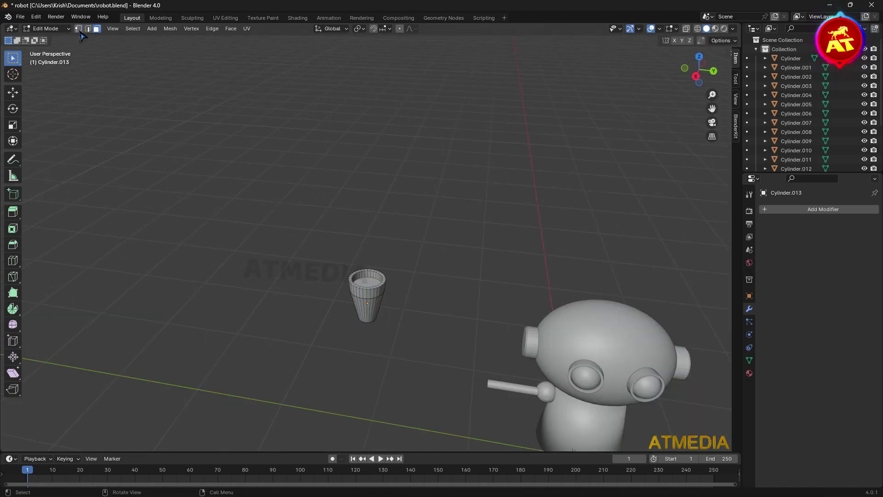
pyautogui.press('s')
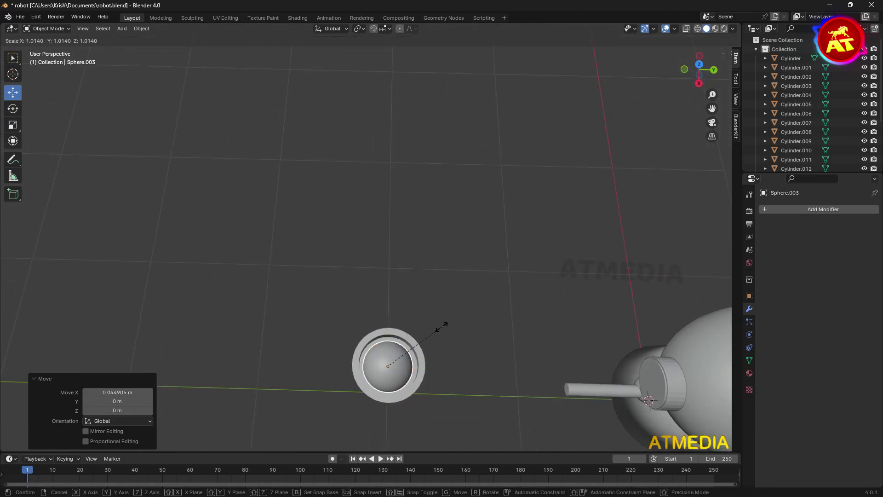
pyautogui.click(438, 317)
pyautogui.moveTo(438, 318); pyautogui.dragTo(419, 322, button='middle')
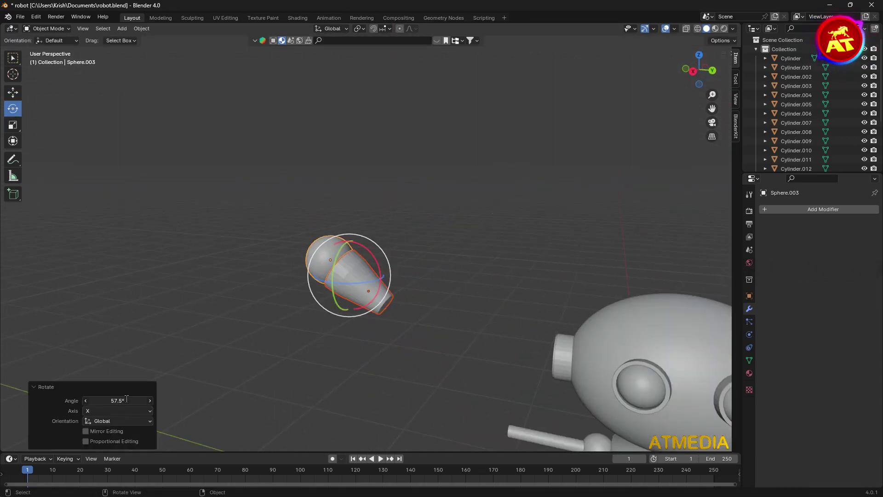
# - Move the hand assembly along Y onto the end of the arm
pyautogui.press('g')
pyautogui.press('y')
pyautogui.click(460, 359)
pyautogui.scroll(3, 460, 358)
pyautogui.moveTo(460, 359)
pyautogui.mouseDown(button='middle')
pyautogui.moveTo(484, 353)
pyautogui.moveTo(528, 314)
pyautogui.mouseUp(button='middle')
pyautogui.click(542, 334)
pyautogui.scroll(-3, 503, 325)
# - Rotate the arm to point sideways and shift it further right
pyautogui.click(13, 109)
pyautogui.moveTo(380, 274); pyautogui.dragTo(335, 335)
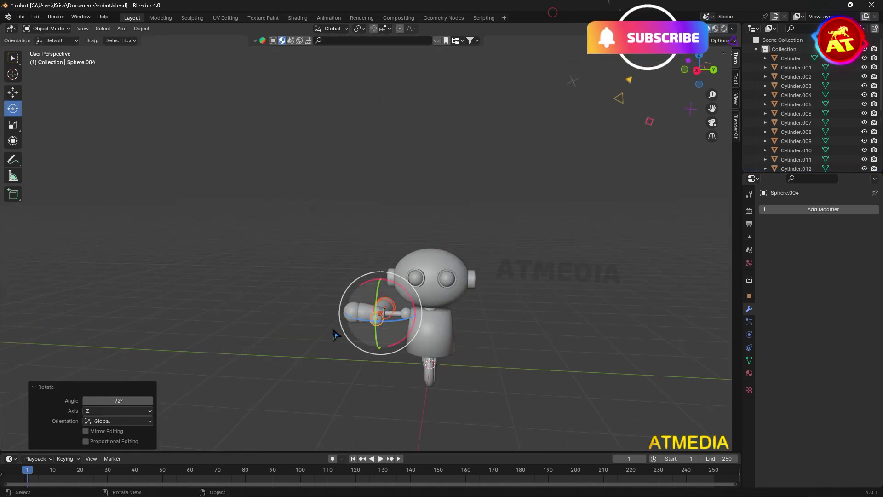
pyautogui.click(596, 332)
pyautogui.scroll(-3, 529, 346)
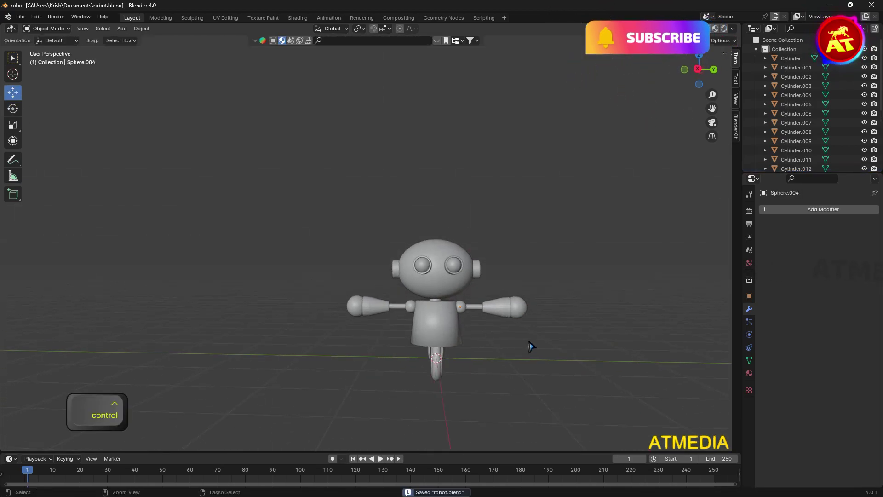
pyautogui.scroll(5, 460, 322)
pyautogui.moveTo(529, 346)
pyautogui.mouseDown(button='middle')
pyautogui.moveTo(444, 314)
pyautogui.moveTo(442, 322)
pyautogui.mouseUp(button='middle')
# - Add a sphere on the chest and flatten it into an oval button
pyautogui.scroll(-5, 444, 314)
pyautogui.hotkey('shift', 'd')
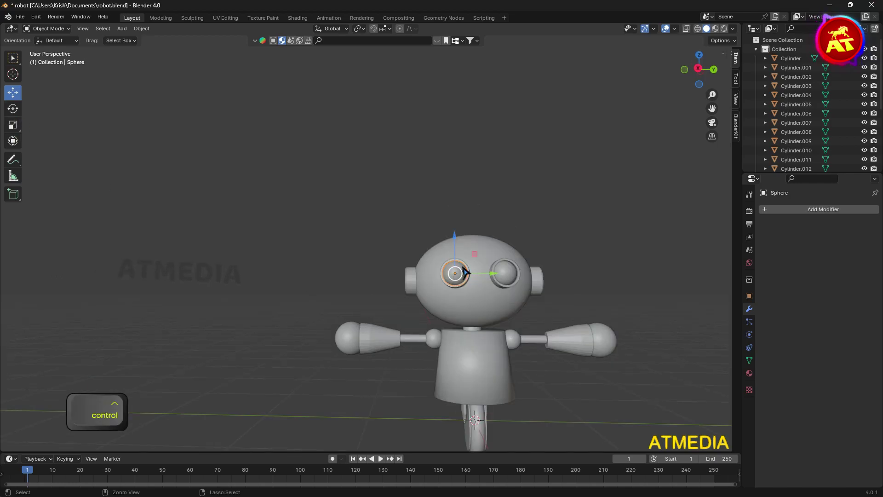
pyautogui.scroll(5, 438, 339)
pyautogui.press('s')
pyautogui.click(442, 361)
pyautogui.moveTo(442, 361)
pyautogui.mouseDown(button='middle')
pyautogui.moveTo(473, 336)
pyautogui.moveTo(618, 310)
pyautogui.moveTo(322, 308)
pyautogui.mouseUp(button='middle')
pyautogui.scroll(3, 473, 335)
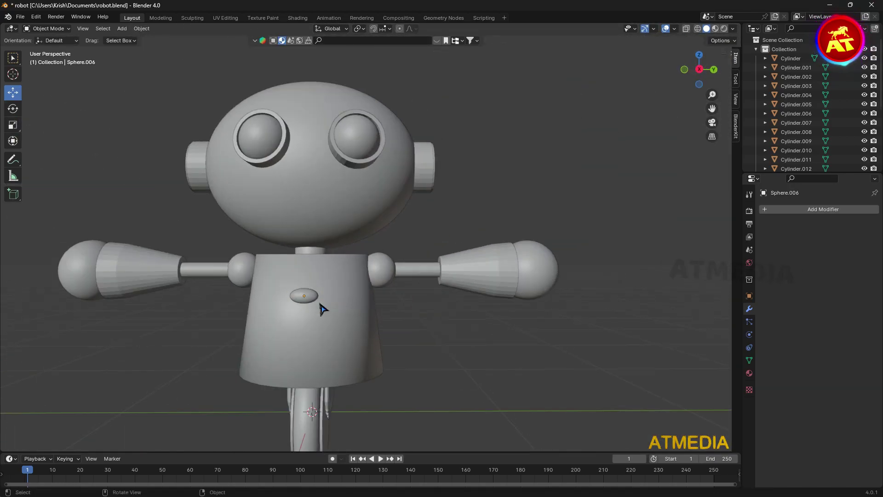
pyautogui.click(378, 303)
pyautogui.moveTo(378, 303); pyautogui.dragTo(388, 331, button='middle')
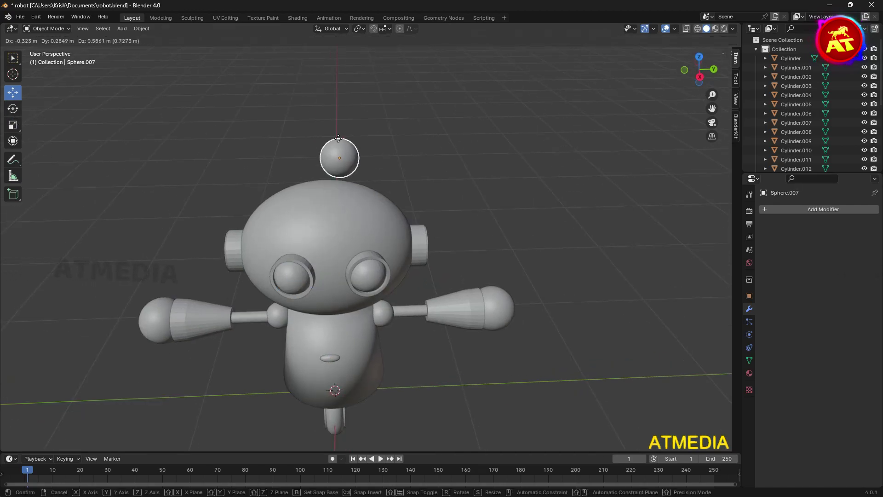
# - Place a new sphere above the head, centred along Y in top view
pyautogui.click(338, 138)
pyautogui.moveTo(338, 138); pyautogui.dragTo(650, 109, button='middle')
pyautogui.press('KP_7')
pyautogui.press('g')
pyautogui.press('y')
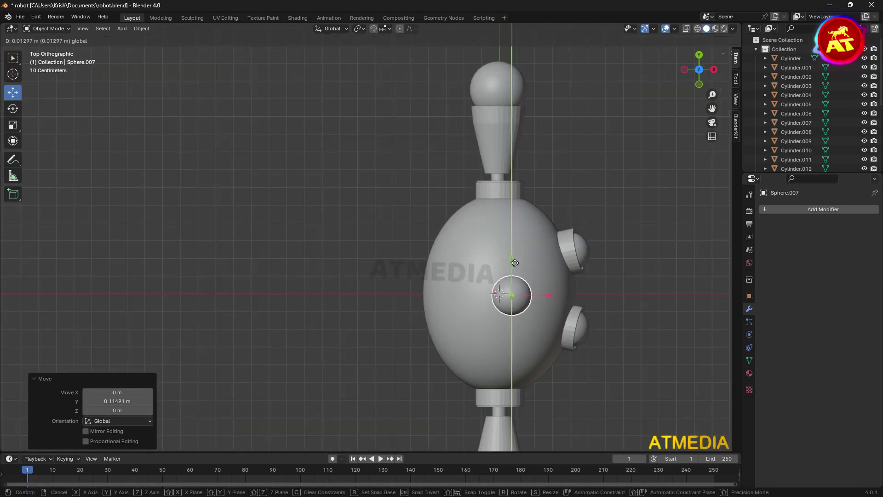
pyautogui.click(515, 262)
pyautogui.moveTo(515, 263); pyautogui.dragTo(356, 80, button='middle')
# - Resize, tilt, and flatten the sphere into a disc cap on the head, then save robot.blend
pyautogui.press('s')
pyautogui.click(332, 121)
pyautogui.press('r')
pyautogui.press('y')
pyautogui.click(438, 162)
pyautogui.moveTo(438, 162)
pyautogui.mouseDown(button='middle')
pyautogui.moveTo(309, 78)
pyautogui.moveTo(432, 214)
pyautogui.moveTo(294, 142)
pyautogui.mouseUp(button='middle')
pyautogui.hotkey('shift', 'space')
pyautogui.press('r')
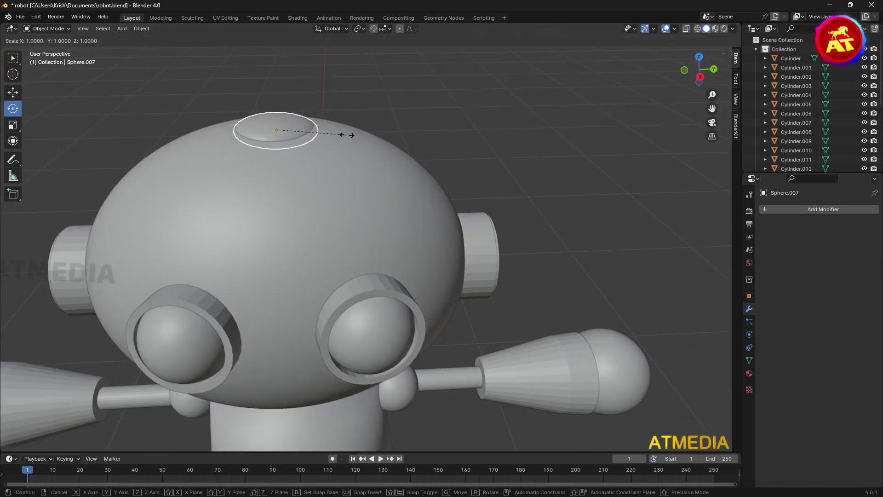
pyautogui.moveTo(347, 134)
pyautogui.mouseDown(button='middle')
pyautogui.moveTo(420, 138)
pyautogui.moveTo(359, 139)
pyautogui.moveTo(345, 232)
pyautogui.moveTo(377, 212)
pyautogui.moveTo(390, 216)
pyautogui.moveTo(294, 372)
pyautogui.mouseUp(button='middle')
pyautogui.click(359, 139)
pyautogui.click(13, 92)
pyautogui.hotkey('ctrl', 's')
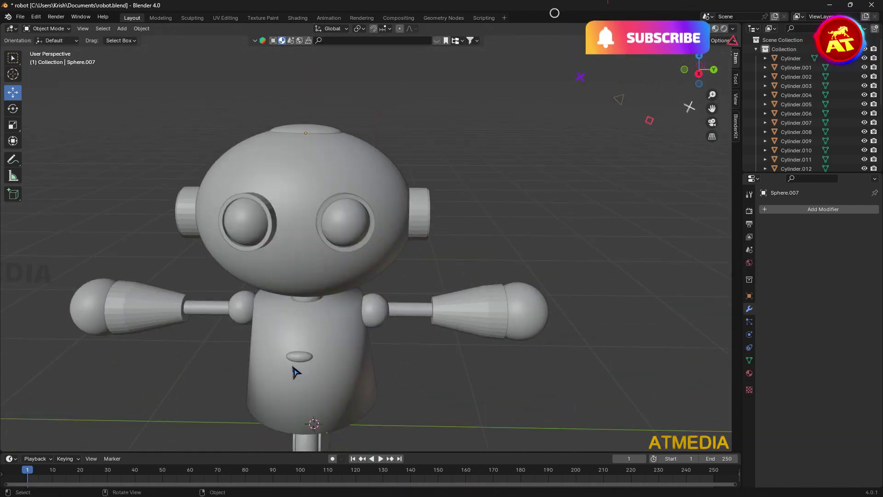
# - Add a cylinder and shrink it for the antenna
pyautogui.hotkey('shift', 'a')
pyautogui.click(396, 241)
pyautogui.press('s')
pyautogui.click(368, 294)
# - Place the cylinder on top of the head and scale it
pyautogui.press('g')
pyautogui.moveTo(306, 83)
pyautogui.mouseDown(button='middle')
pyautogui.moveTo(455, 235)
pyautogui.moveTo(296, 94)
pyautogui.moveTo(497, 258)
pyautogui.moveTo(452, 254)
pyautogui.mouseUp(button='middle')
pyautogui.scroll(3, 296, 94)
pyautogui.press('s')
# - In Edit Mode, taper the cylinder's top face to a point and add an edge loop near the base
pyautogui.press('Tab')
pyautogui.scroll(3, 451, 254)
pyautogui.click(470, 198)
pyautogui.press('s')
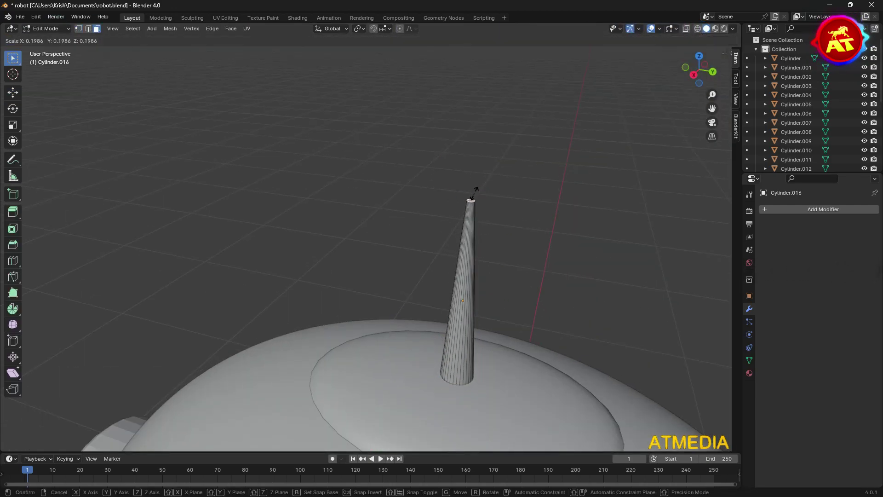
pyautogui.click(13, 92)
pyautogui.hotkey('ctrl', 'r')
pyautogui.click(458, 267)
pyautogui.rightClick(458, 267)
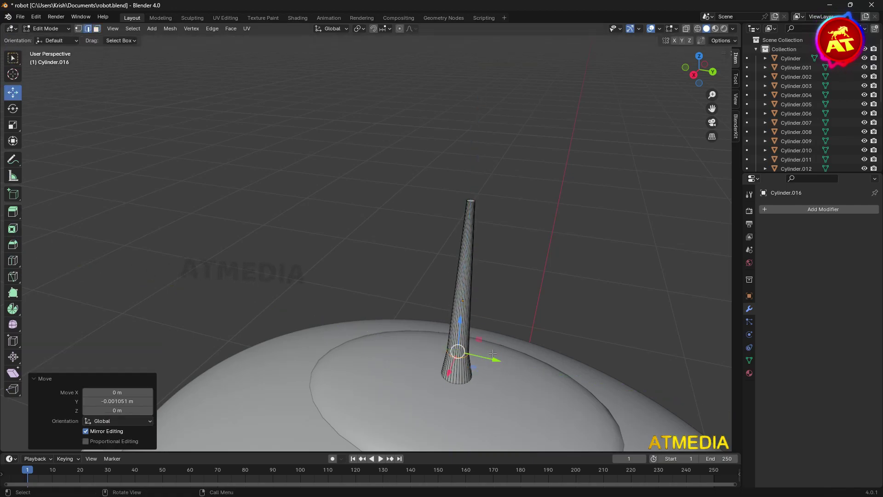
# - Move the edge loop along Z and shrink it to narrow the cone's base
pyautogui.press('g')
pyautogui.press('y')
pyautogui.press('z')
pyautogui.press('Return')
pyautogui.scroll(2, 493, 353)
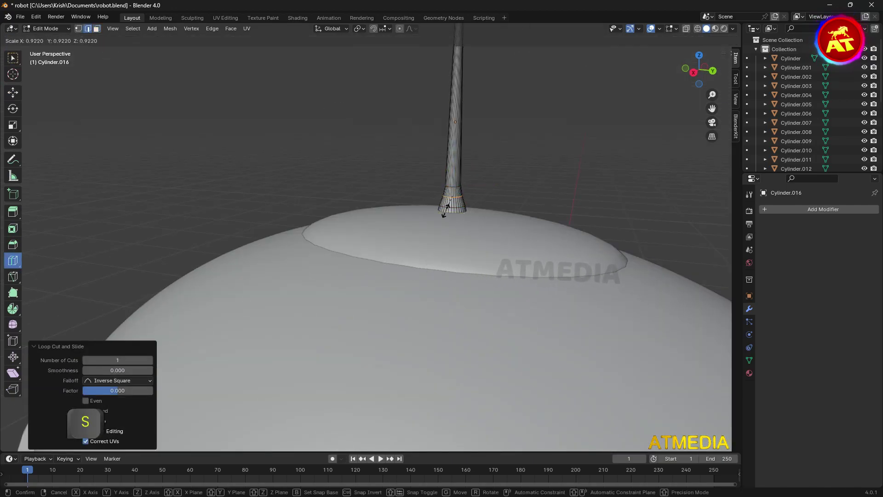
pyautogui.click(444, 211)
pyautogui.moveTo(445, 211)
pyautogui.mouseDown(button='middle')
pyautogui.moveTo(483, 201)
pyautogui.moveTo(460, 138)
pyautogui.moveTo(450, 193)
pyautogui.moveTo(449, 175)
pyautogui.mouseUp(button='middle')
pyautogui.click(497, 206)
pyautogui.scroll(-3, 450, 175)
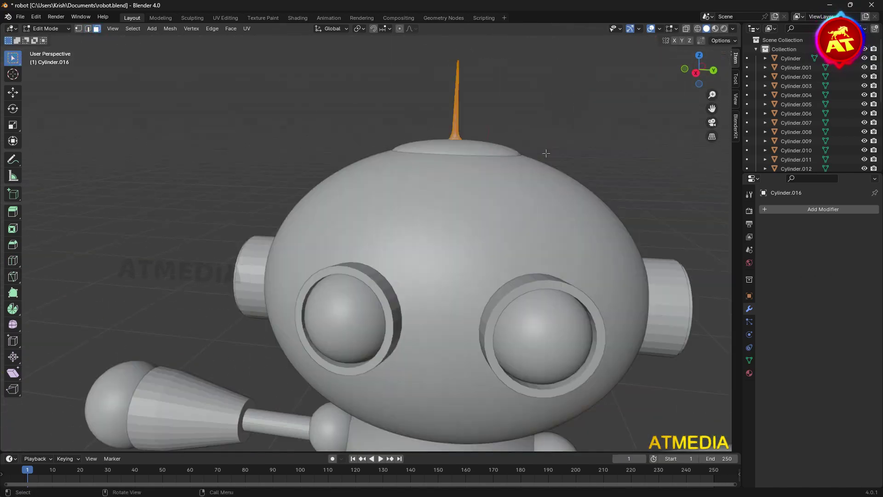
pyautogui.press('Tab')
# - Raise the antenna onto the head and duplicate a sphere as a ball on its tip
pyautogui.click(460, 92)
pyautogui.moveTo(448, 110); pyautogui.dragTo(448, 103)
pyautogui.scroll(4, 507, 112)
pyautogui.scroll(-3, 508, 113)
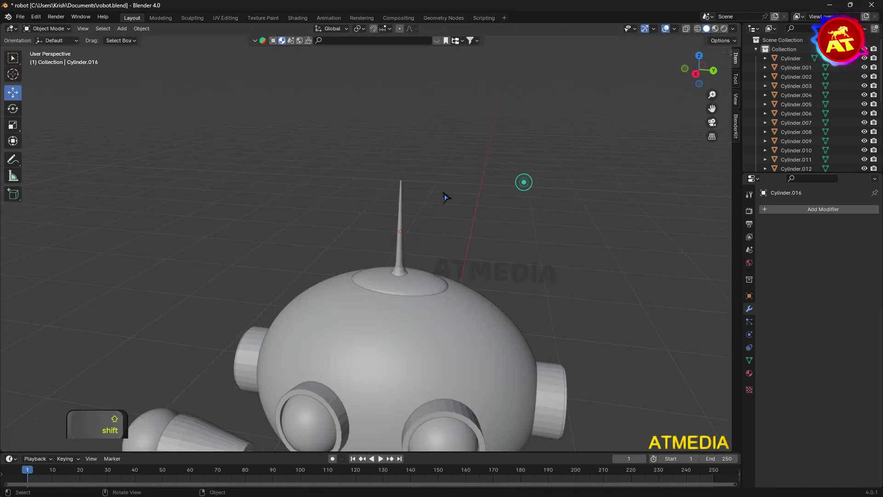
pyautogui.hotkey('shift', 'd')
pyautogui.scroll(3, 445, 195)
pyautogui.moveTo(296, 216); pyautogui.dragTo(524, 248, button='middle')
pyautogui.scroll(-3, 525, 248)
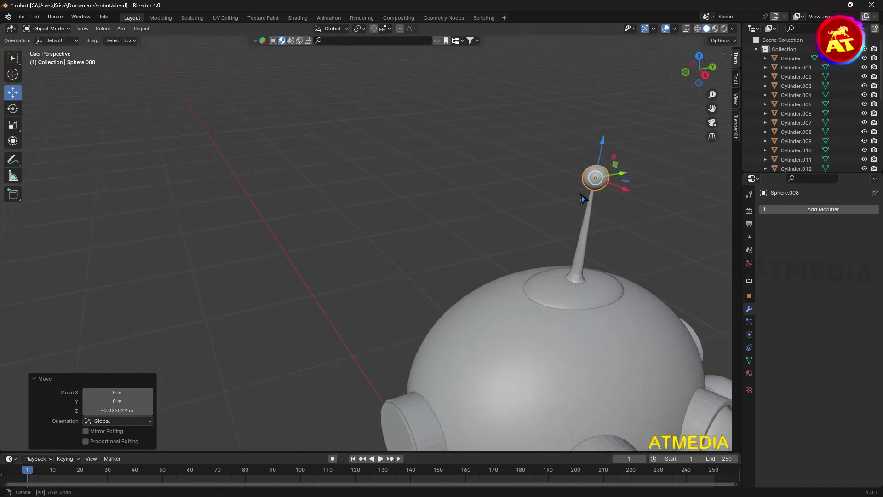
pyautogui.scroll(-3, 470, 322)
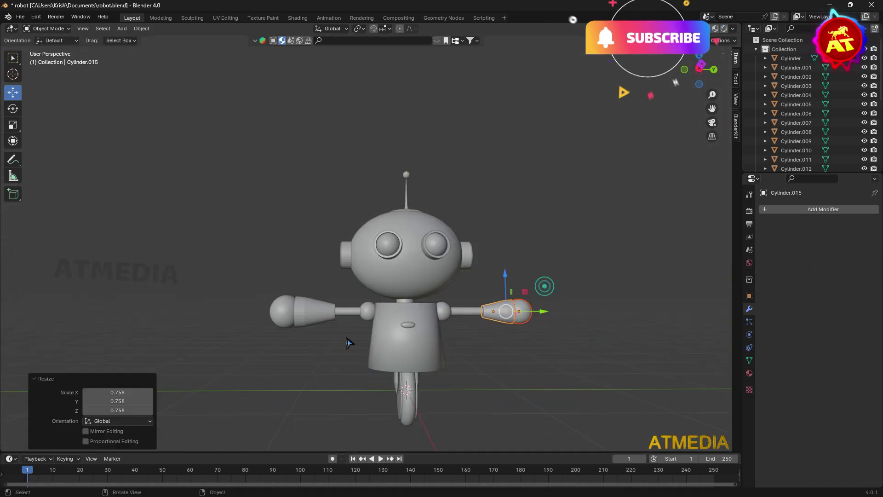
# - Duplicate the hand sphere and move the copy onto the other arm
pyautogui.hotkey('shift', 'd')
pyautogui.click(493, 312)
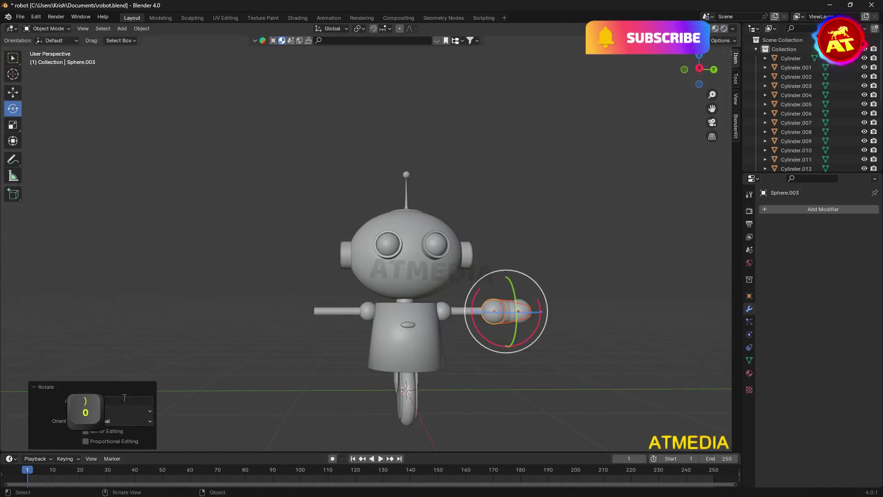
pyautogui.press('g')
pyautogui.press('y')
pyautogui.click(295, 312)
pyautogui.scroll(-2, 439, 317)
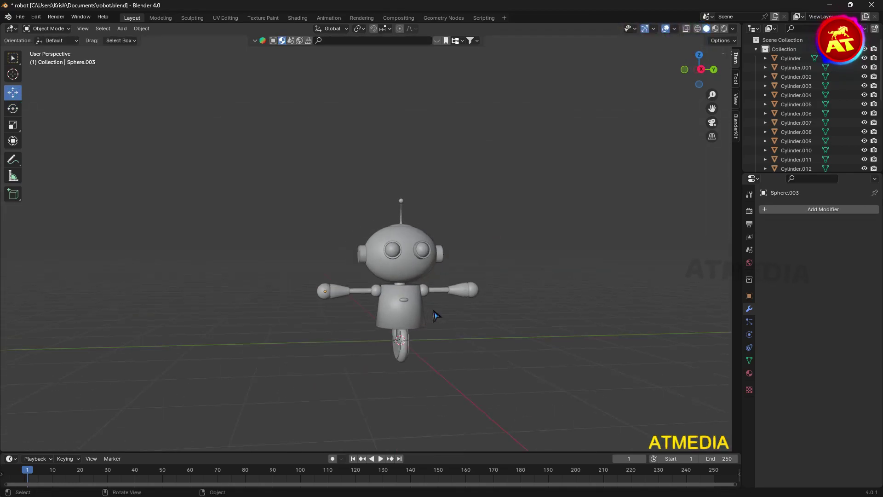
pyautogui.scroll(1, 518, 321)
# - Smooth the head with a level-2 Subdivision modifier, apply Painted Rust Metal, and switch to Material Preview
pyautogui.click(407, 258)
pyautogui.hotkey('ctrl', '2')
pyautogui.write('yellow rusted iron')
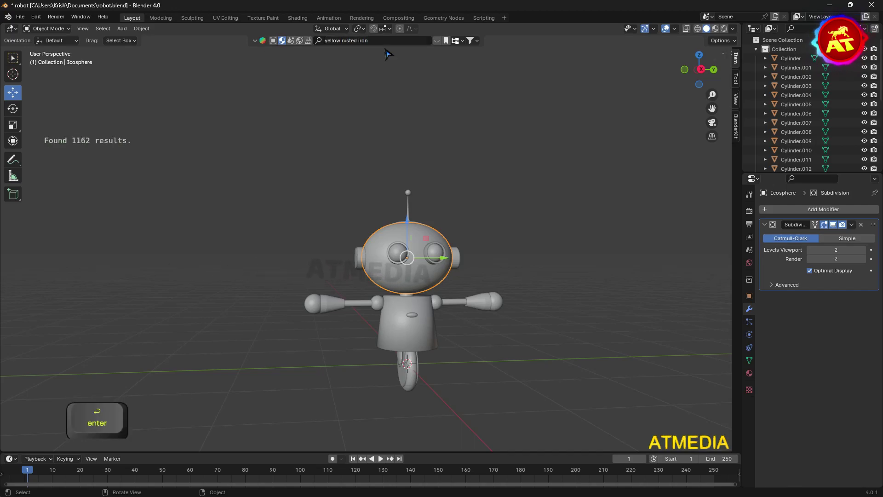
pyautogui.scroll(-3, 575, 107)
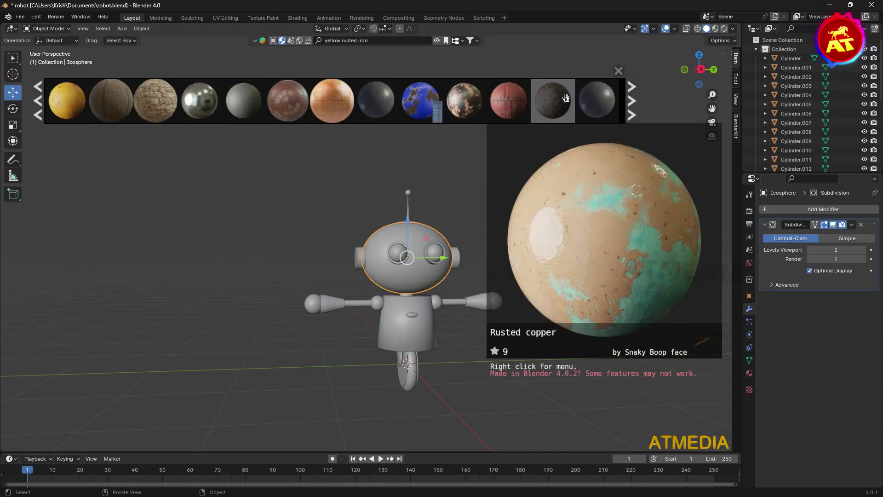
pyautogui.moveTo(372, 278); pyautogui.dragTo(372, 278)
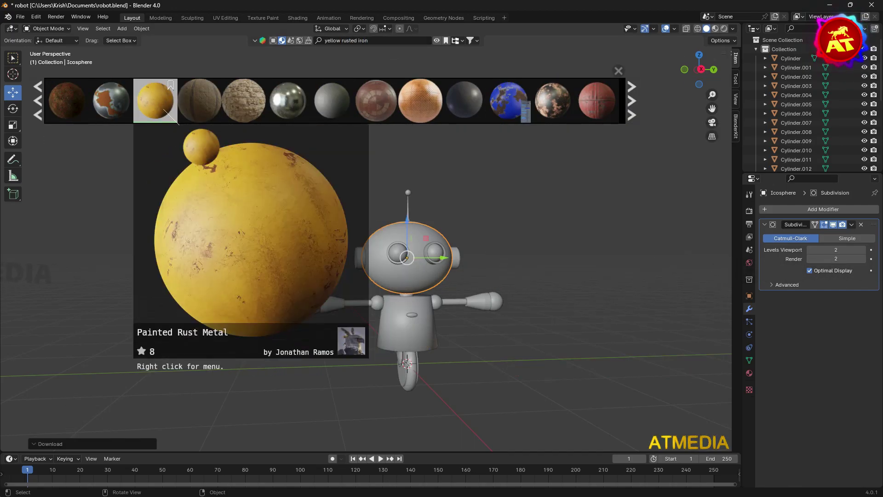
pyautogui.click(715, 29)
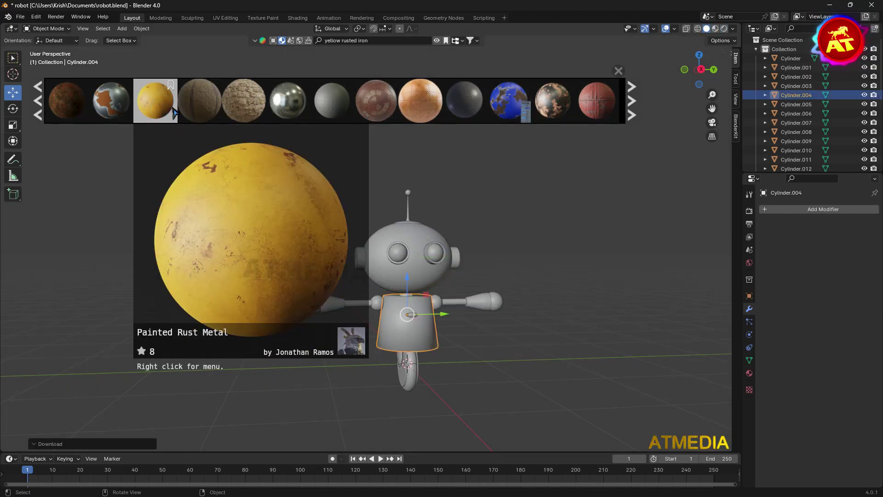
# - Apply Painted Rust Metal to the body and another part, and shiny metal to a joint
pyautogui.moveTo(174, 113); pyautogui.dragTo(369, 241)
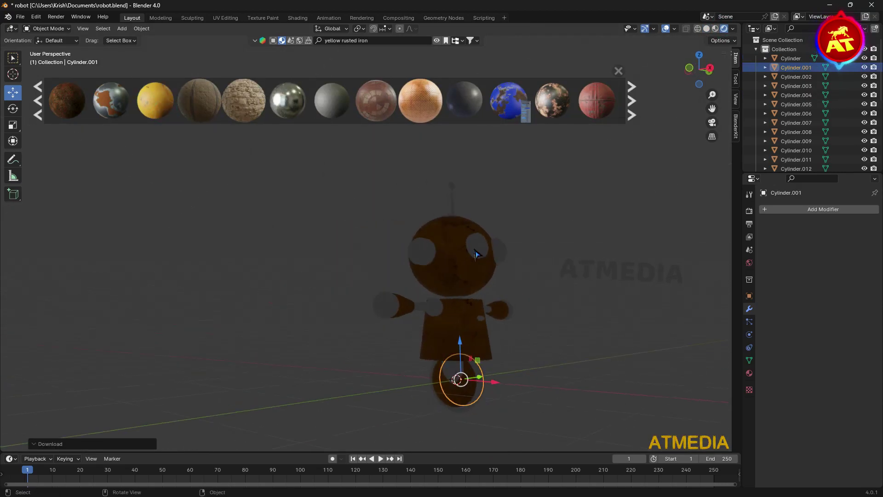
pyautogui.moveTo(287, 100); pyautogui.dragTo(470, 302)
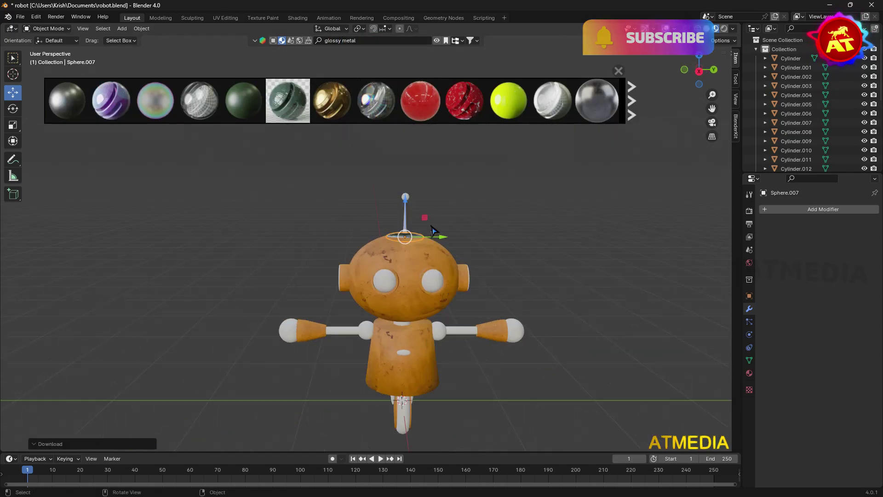
pyautogui.click(597, 100)
pyautogui.moveTo(552, 100); pyautogui.dragTo(305, 299)
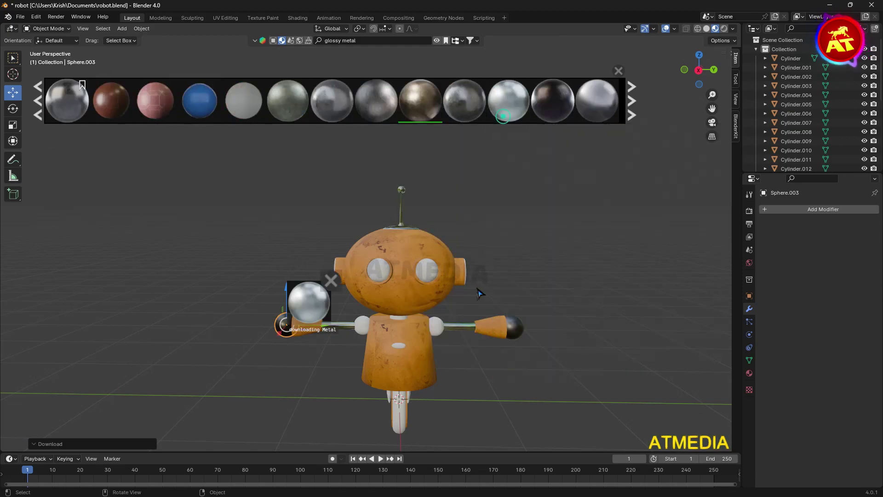
# - Give both eyes black glossy metal and put Metal on the ear and side pieces
pyautogui.write('black')
pyautogui.press('Return')
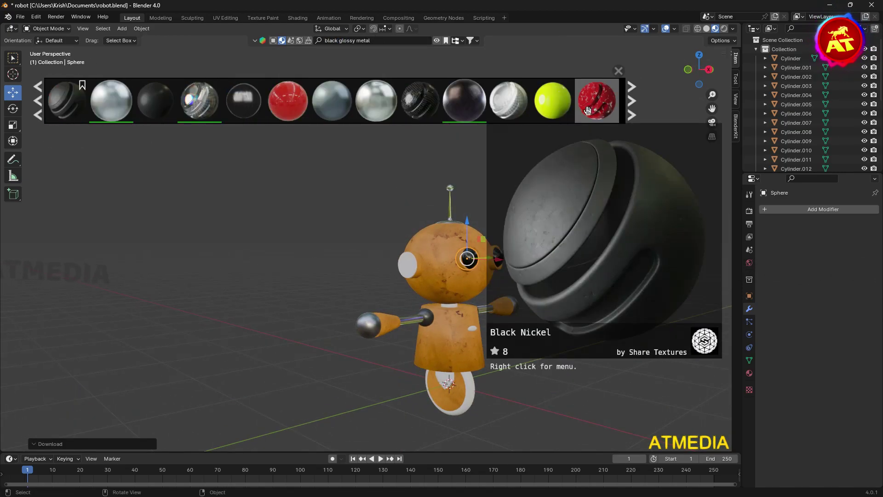
pyautogui.moveTo(375, 101); pyautogui.dragTo(319, 274)
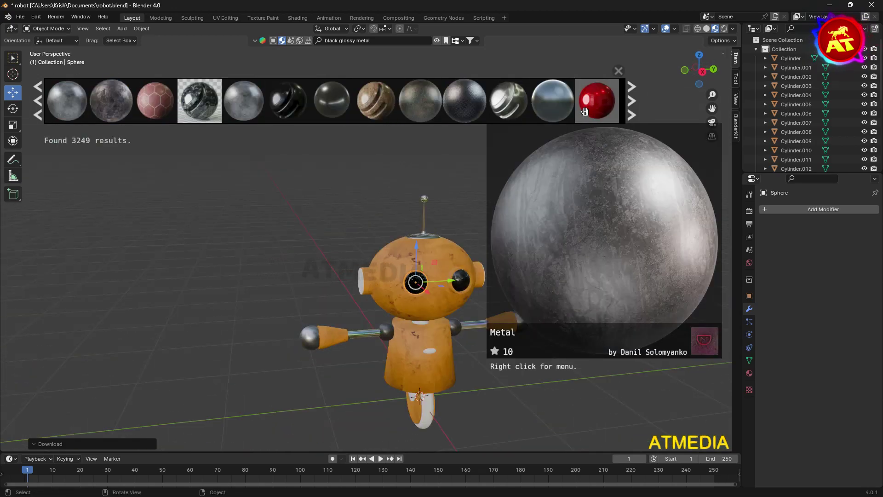
pyautogui.moveTo(111, 100); pyautogui.dragTo(390, 279)
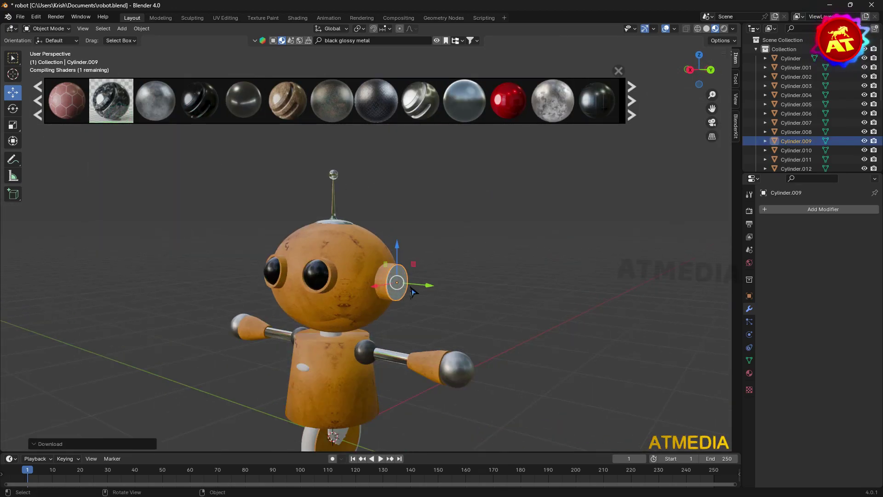
pyautogui.scroll(-3, 285, 128)
pyautogui.moveTo(284, 126); pyautogui.dragTo(418, 306)
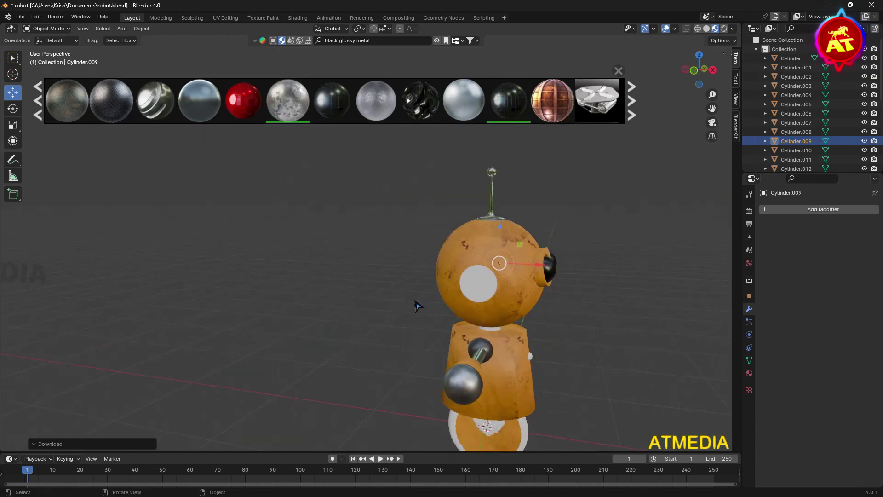
pyautogui.moveTo(417, 306)
pyautogui.mouseDown(button='middle')
pyautogui.moveTo(230, 145)
pyautogui.moveTo(396, 138)
pyautogui.moveTo(611, 305)
pyautogui.moveTo(478, 322)
pyautogui.mouseUp(button='middle')
pyautogui.scroll(-4, 396, 100)
# - Search BlenderKit for 'y rust' and drop Painted Rust Metal onto the head sphere
pyautogui.click(474, 331)
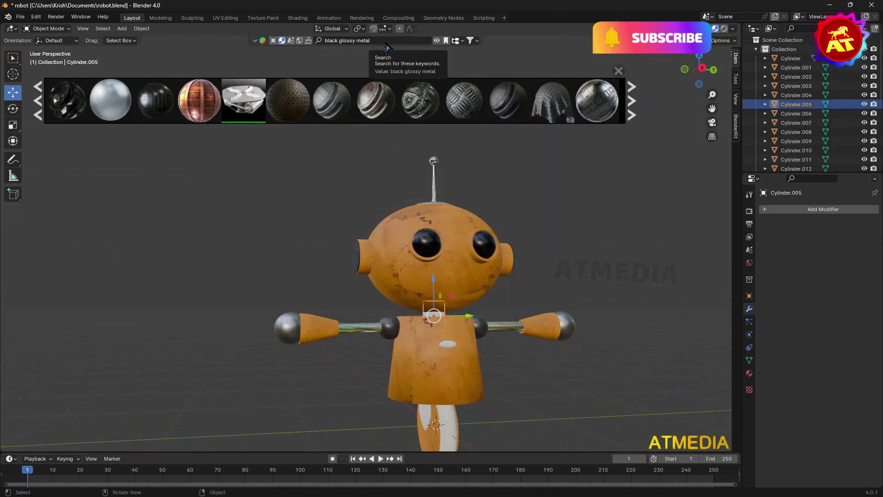
pyautogui.click(392, 40)
pyautogui.write('yellow painted rust')
pyautogui.press('Return')
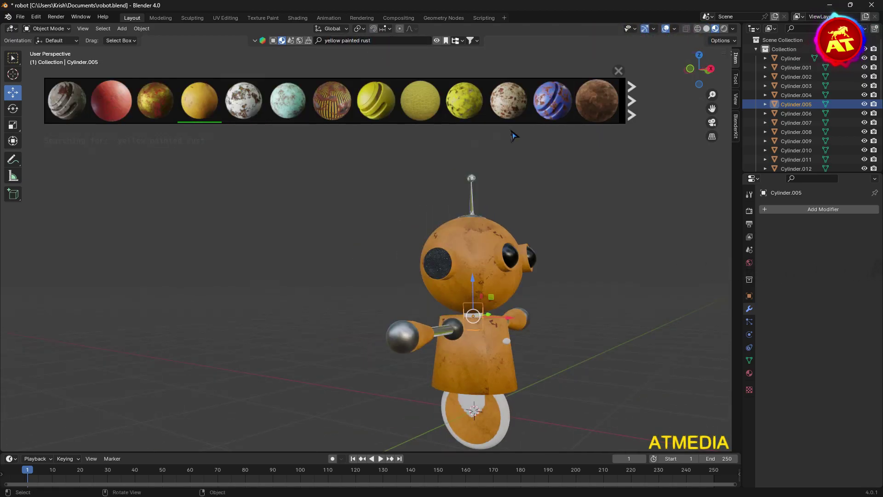
pyautogui.scroll(-3, 552, 101)
pyautogui.scroll(-3, 460, 99)
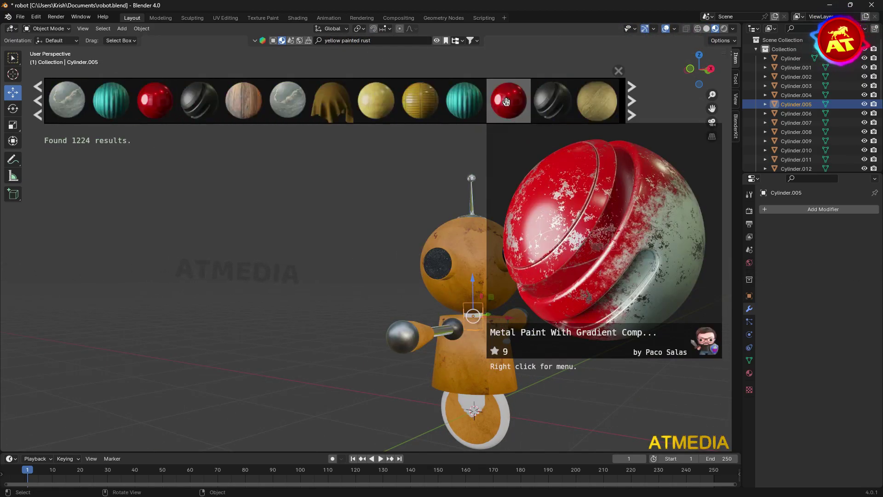
pyautogui.moveTo(603, 321); pyautogui.dragTo(555, 309, button='middle')
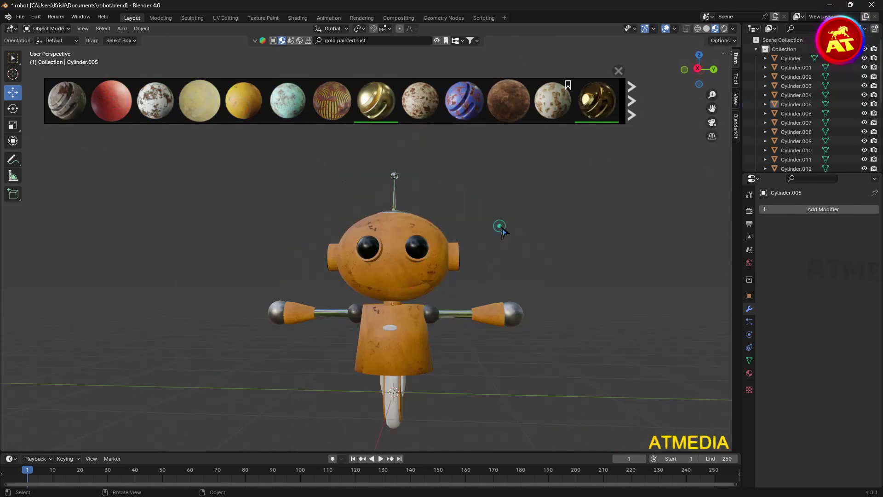
pyautogui.scroll(-3, 500, 114)
pyautogui.scroll(-2, 449, 106)
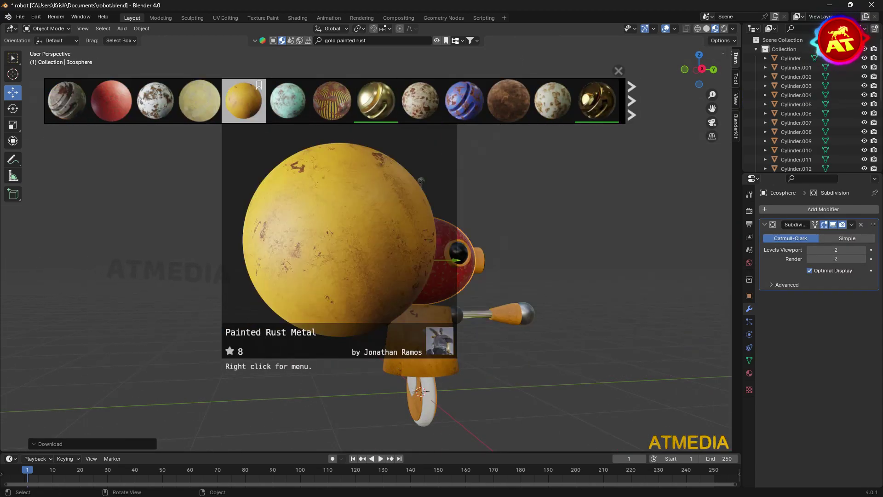
pyautogui.moveTo(244, 101); pyautogui.dragTo(402, 253)
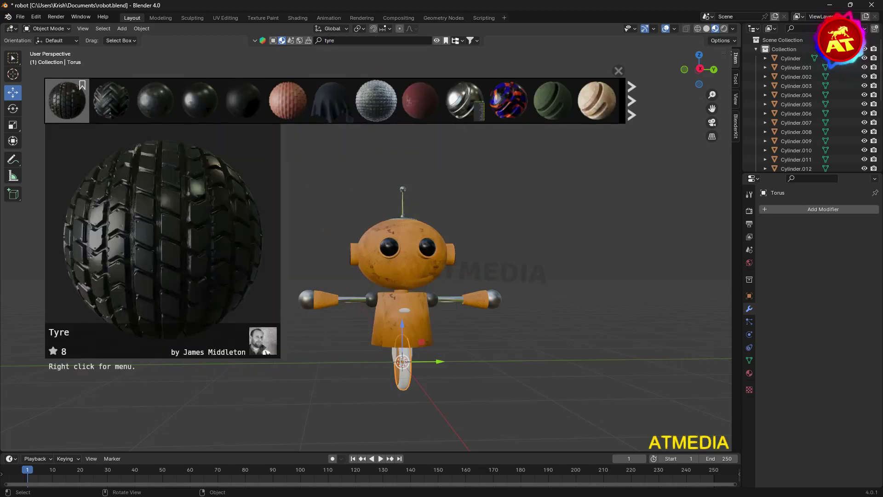
# - Apply the Tyre material to the robot's torus wheel
pyautogui.moveTo(67, 101); pyautogui.dragTo(403, 368)
pyautogui.moveTo(403, 368); pyautogui.dragTo(368, 217, button='middle')
pyautogui.scroll(3, 368, 214)
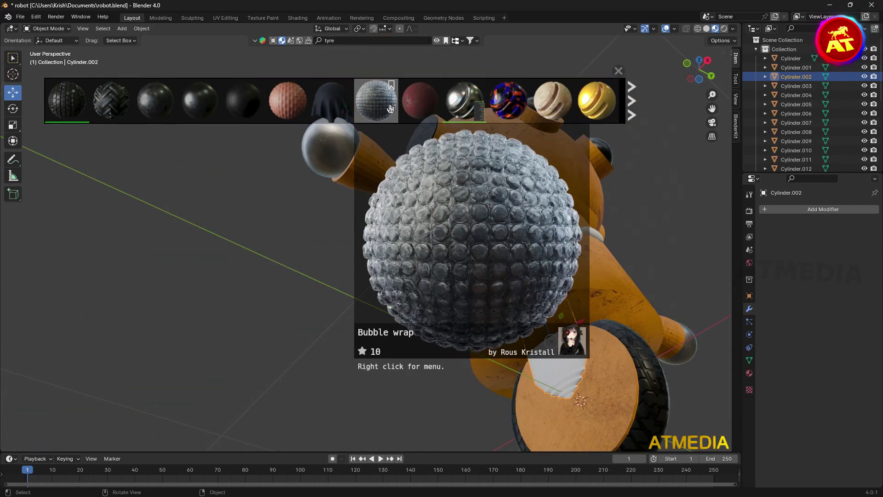
pyautogui.moveTo(460, 322); pyautogui.dragTo(483, 379, button='middle')
# - Shade the arm bar and right ear smooth
pyautogui.click(276, 358)
pyautogui.rightClick(221, 312)
pyautogui.click(221, 311)
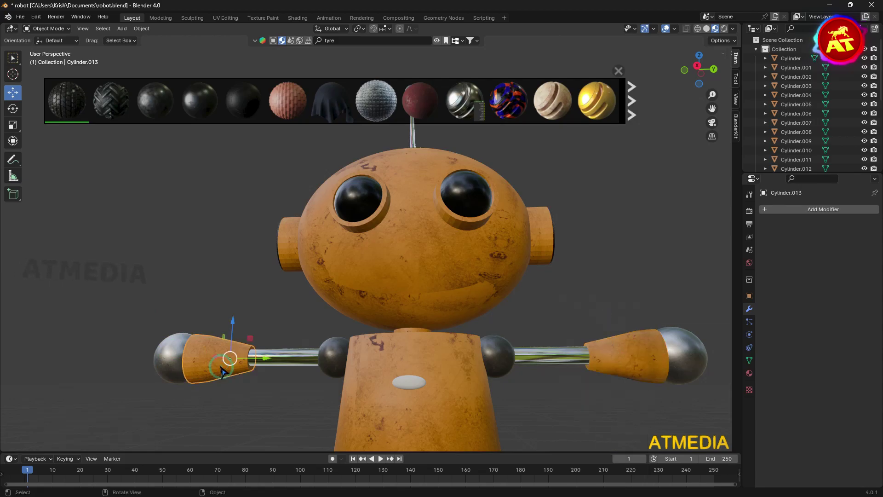
pyautogui.click(534, 237)
pyautogui.rightClick(395, 207)
pyautogui.click(400, 215)
pyautogui.scroll(3, 460, 276)
# - Add a plane and scale it up into a large floor
pyautogui.click(433, 299)
pyautogui.moveTo(460, 276)
pyautogui.mouseDown(button='middle')
pyautogui.moveTo(437, 207)
pyautogui.moveTo(414, 239)
pyautogui.moveTo(506, 348)
pyautogui.mouseUp(button='middle')
pyautogui.scroll(-5, 441, 176)
pyautogui.click(449, 221)
pyautogui.scroll(-2, 345, 261)
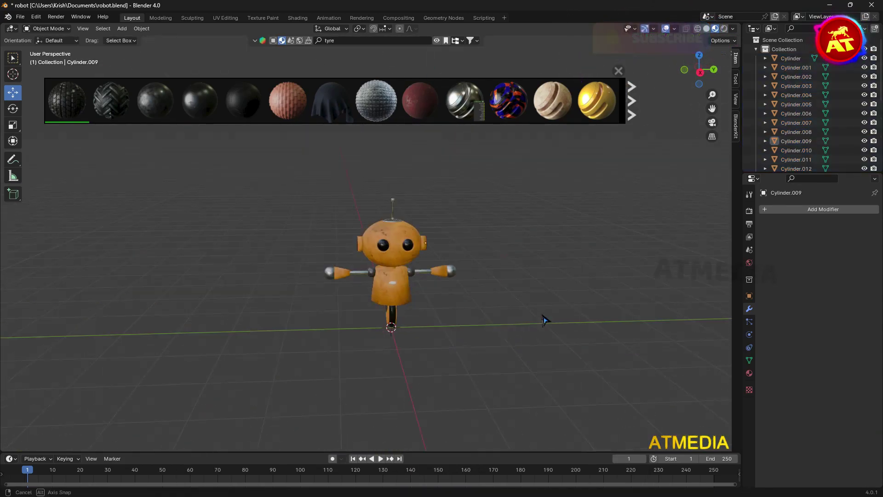
pyautogui.hotkey('shift', 'a')
pyautogui.press('s')
pyautogui.click(208, 147)
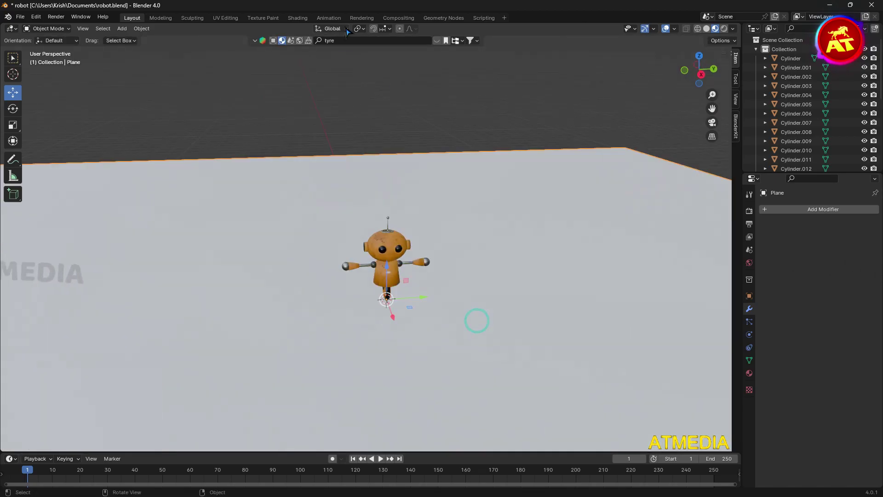
# - Give both eyes the green slime material
pyautogui.scroll(3, 154, 142)
pyautogui.click(310, 300)
pyautogui.moveTo(154, 143); pyautogui.dragTo(345, 307, button='middle')
pyautogui.scroll(4, 345, 307)
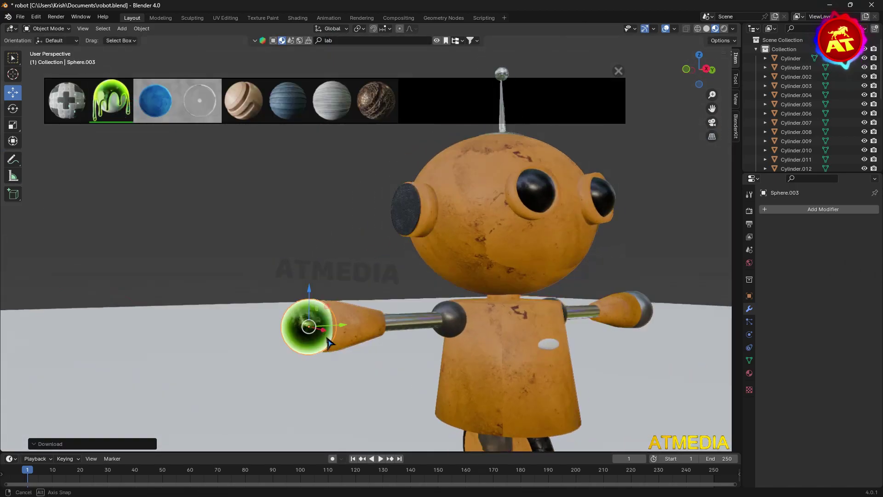
pyautogui.moveTo(110, 100); pyautogui.dragTo(417, 206)
pyautogui.scroll(-4, 383, 176)
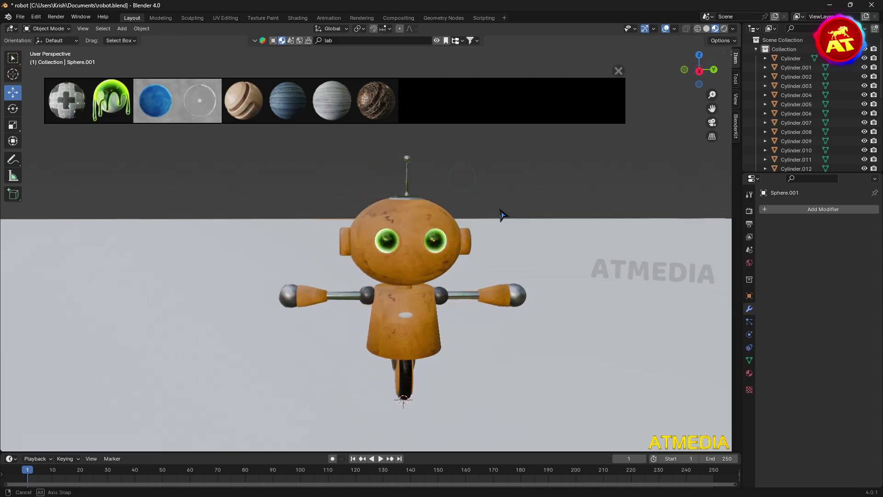
pyautogui.moveTo(499, 213); pyautogui.dragTo(464, 230, button='middle')
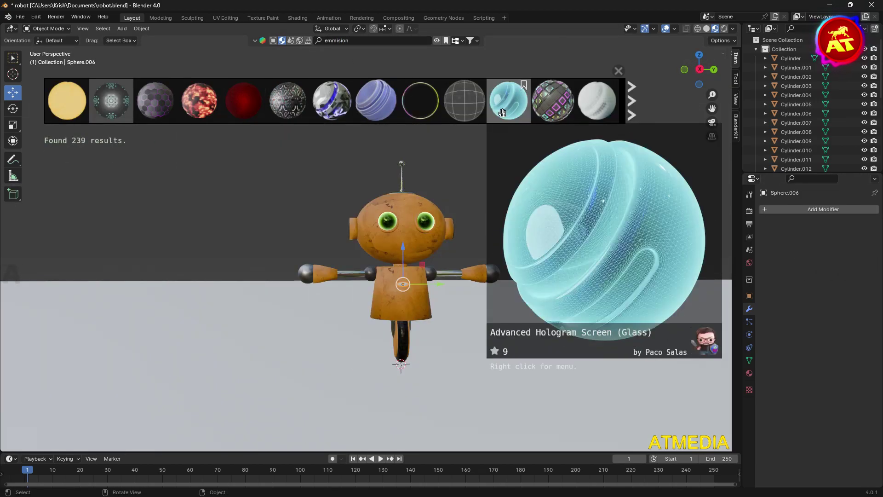
# - Apply the Iridescent Acrylic Edge Emission material to the leg
pyautogui.scroll(3, 458, 268)
pyautogui.moveTo(458, 268)
pyautogui.mouseDown(button='middle')
pyautogui.moveTo(529, 276)
pyautogui.moveTo(460, 267)
pyautogui.mouseUp(button='middle')
pyautogui.click(749, 373)
pyautogui.scroll(-2, 863, 468)
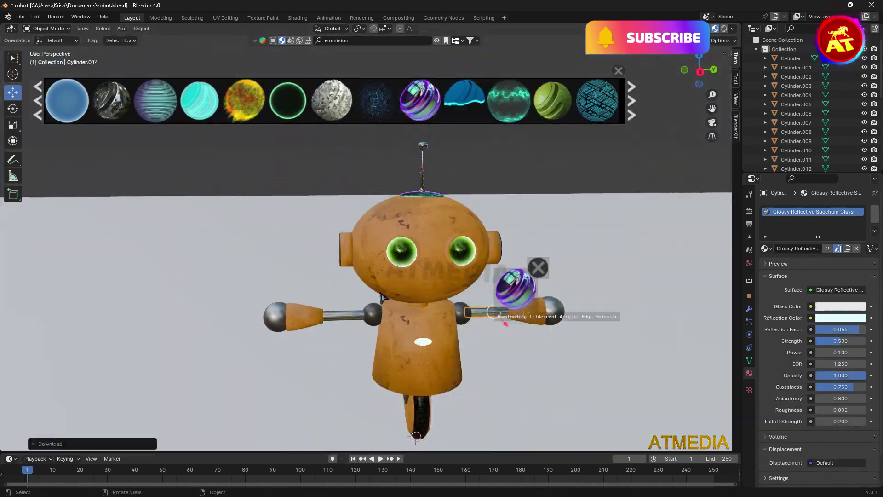
pyautogui.moveTo(420, 100); pyautogui.dragTo(399, 318)
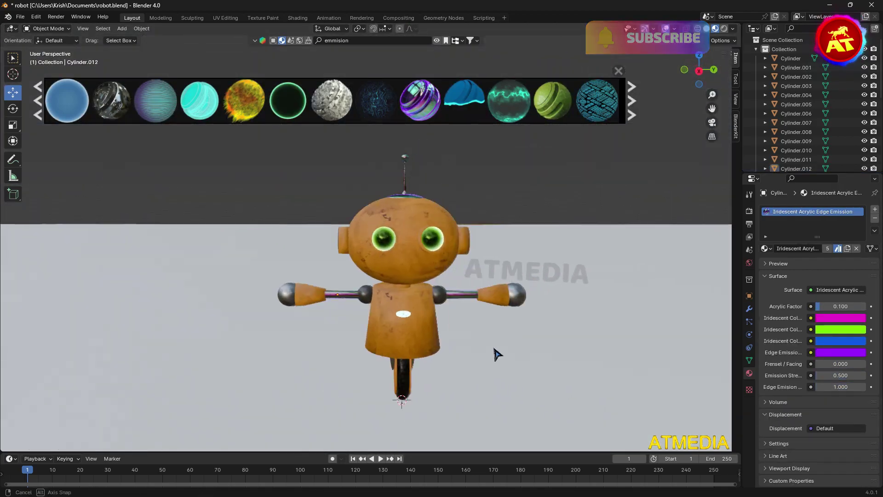
# - Search 'tiles' and cover the floor plane with the Tiles material
pyautogui.moveTo(503, 312); pyautogui.dragTo(455, 262, button='middle')
pyautogui.write('tiles')
pyautogui.press('Return')
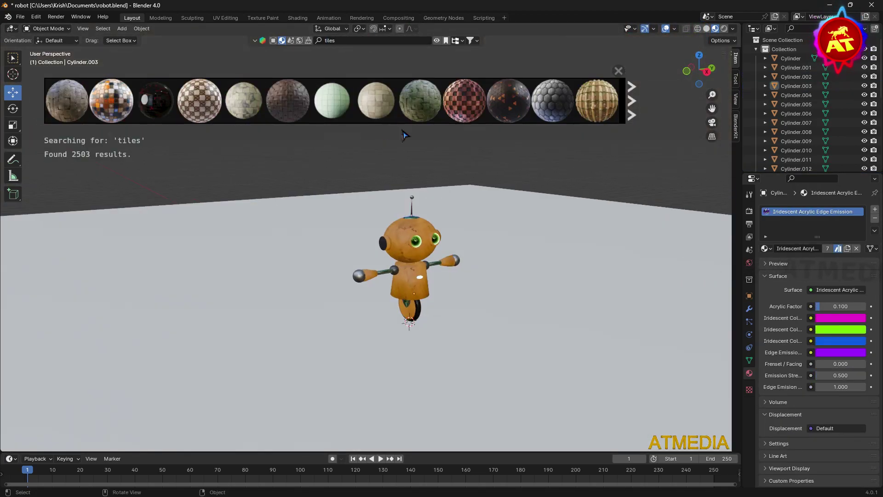
pyautogui.moveTo(420, 100); pyautogui.dragTo(518, 243)
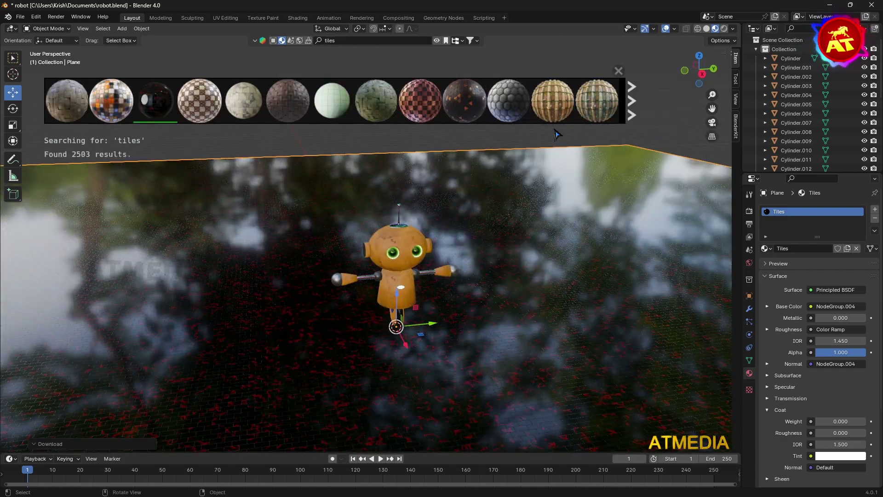
pyautogui.moveTo(506, 257); pyautogui.dragTo(432, 303, button='middle')
# - Add an area light above the robot and set its colour to near white
pyautogui.click(502, 431)
pyautogui.moveTo(389, 299); pyautogui.dragTo(398, 141)
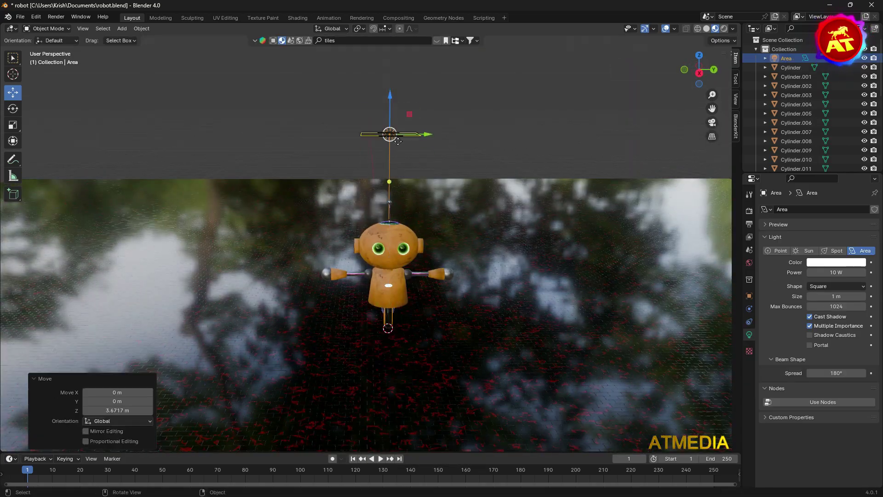
pyautogui.moveTo(434, 145); pyautogui.dragTo(569, 154, button='middle')
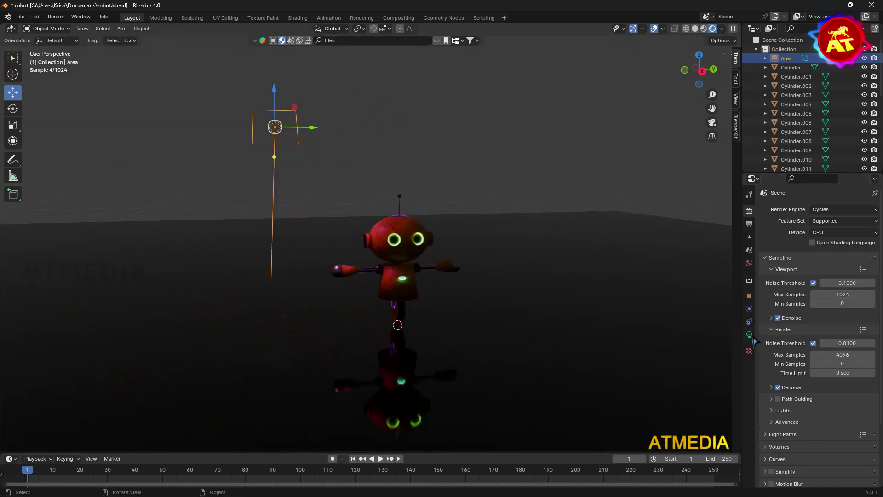
pyautogui.click(750, 334)
pyautogui.click(836, 263)
pyautogui.moveTo(824, 239); pyautogui.dragTo(782, 239)
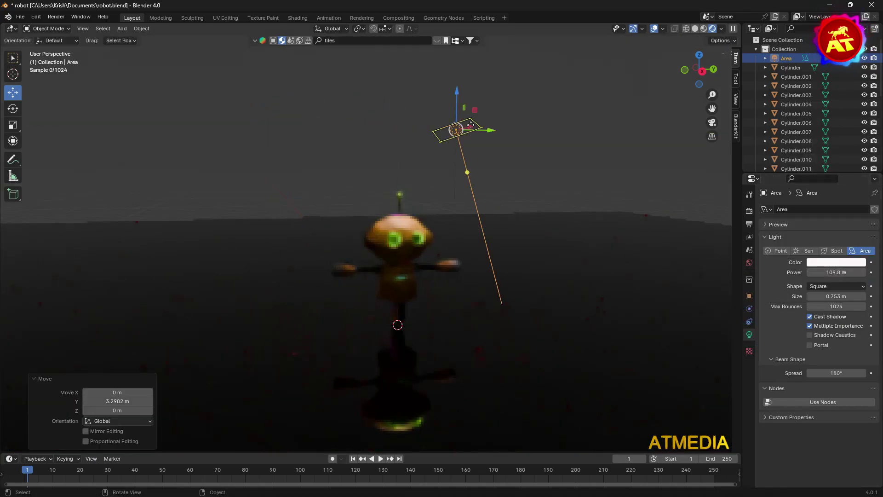
pyautogui.moveTo(471, 124); pyautogui.dragTo(648, 148)
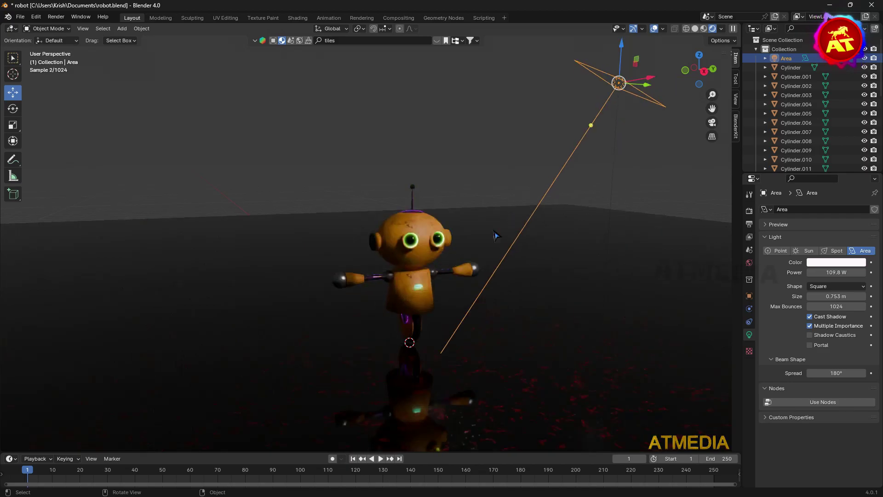
pyautogui.moveTo(495, 235); pyautogui.dragTo(552, 287, button='middle')
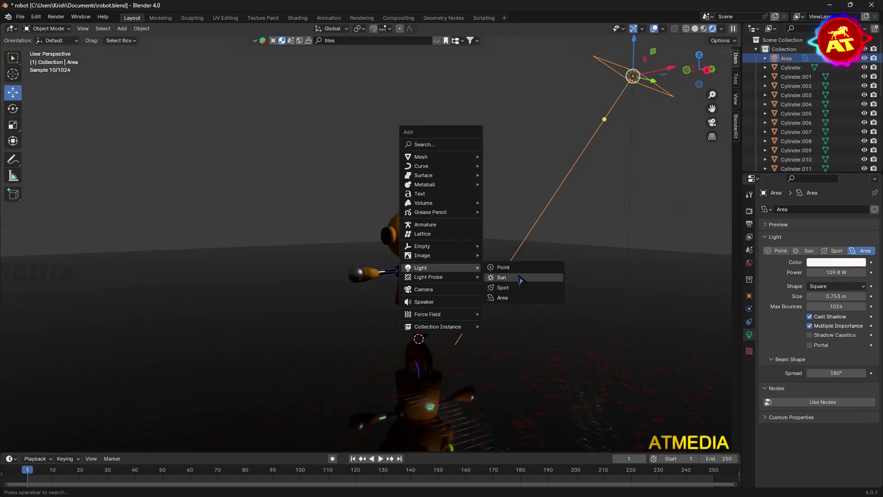
# - Add a sun light and another area light raised along Z
pyautogui.click(521, 279)
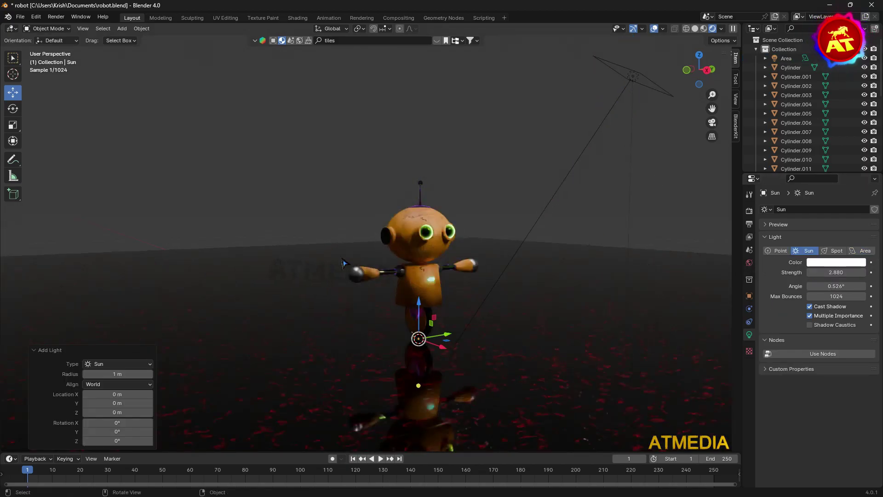
pyautogui.hotkey('shift', 'a')
pyautogui.click(368, 293)
pyautogui.press('g')
pyautogui.press('z')
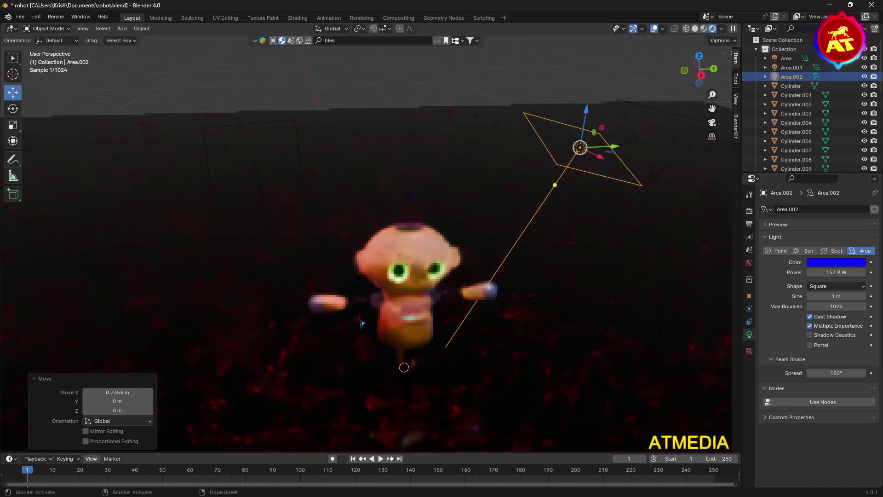
pyautogui.moveTo(474, 345); pyautogui.dragTo(487, 311, button='middle')
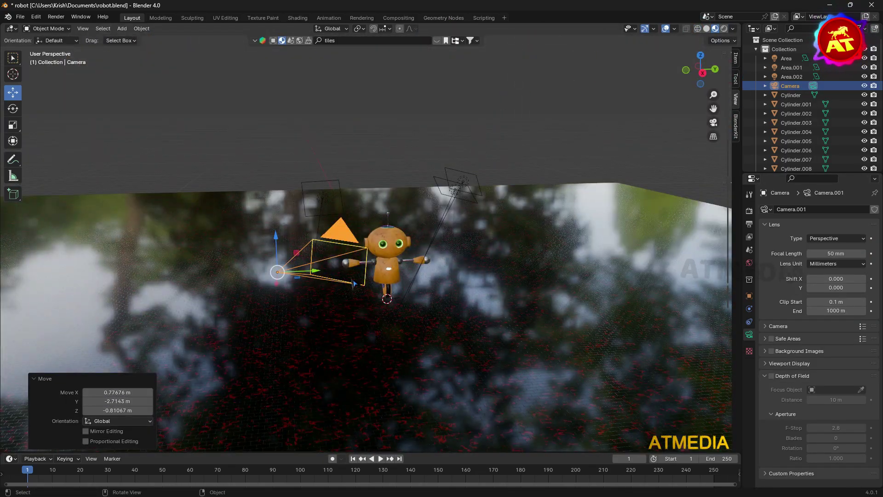
# - View the scene through the camera in Rendered shading
pyautogui.press('KP_0')
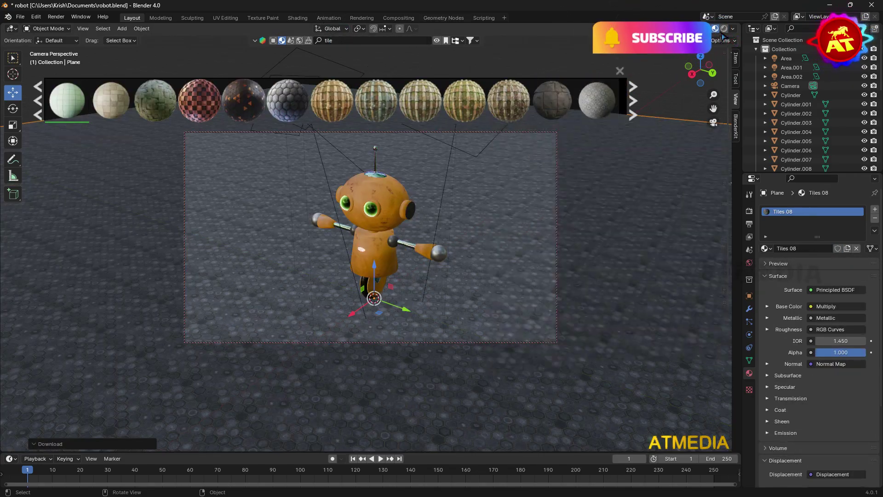
pyautogui.click(724, 29)
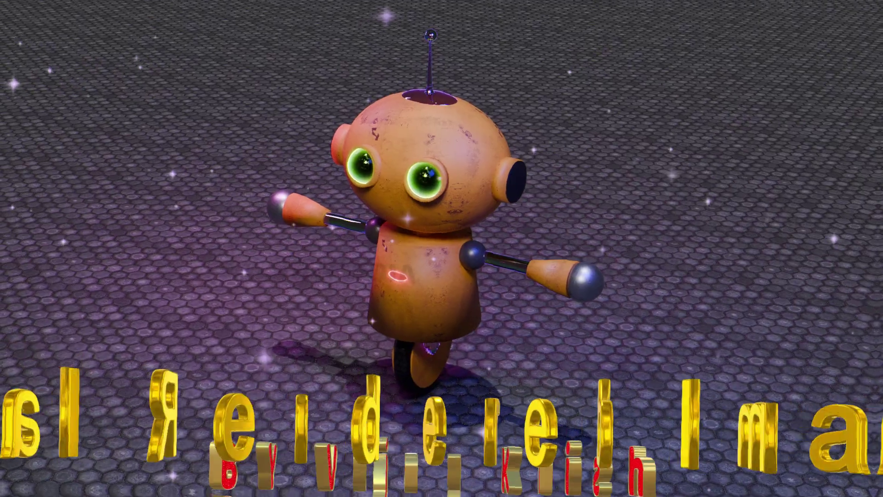